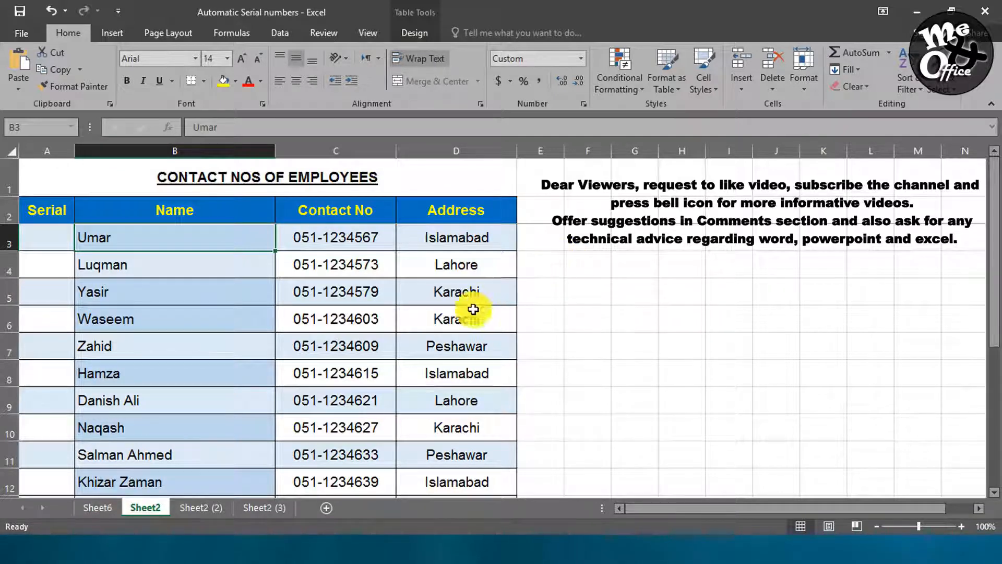
scroll(448, 321, "down", 3)
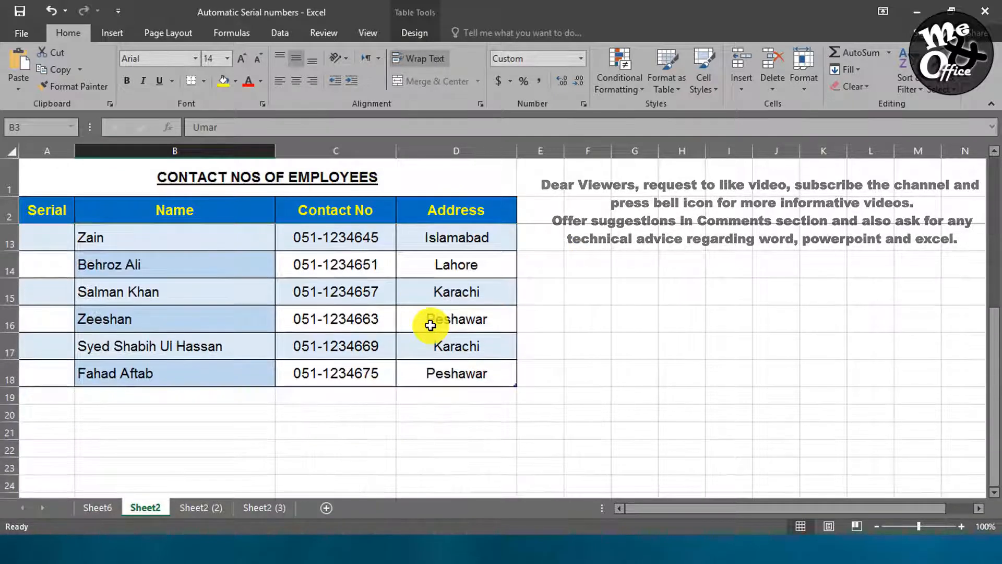
left_click(475, 369)
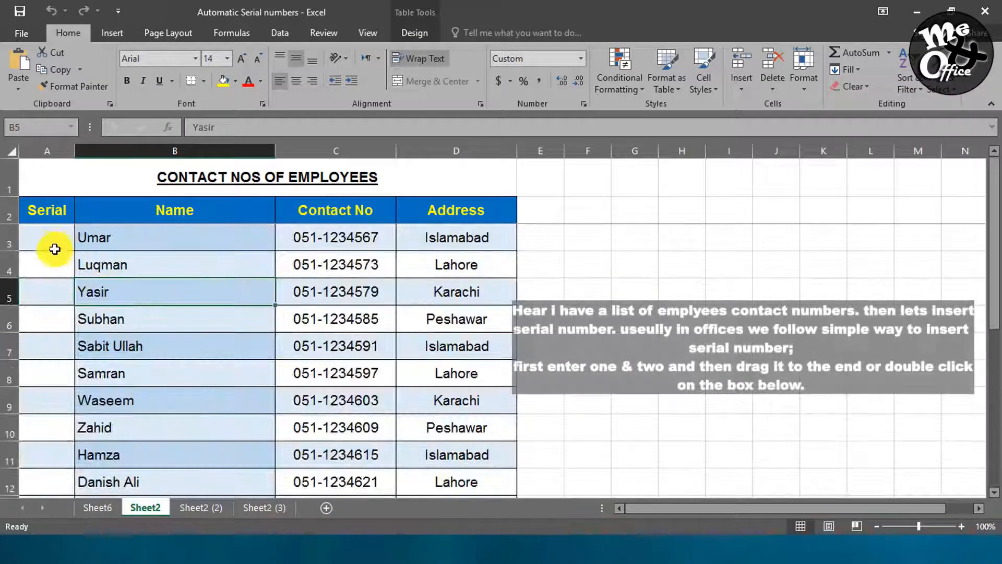
Enter 1 and 2 as the first two serial numbers in cells A3 and A4.
left_click(55, 246)
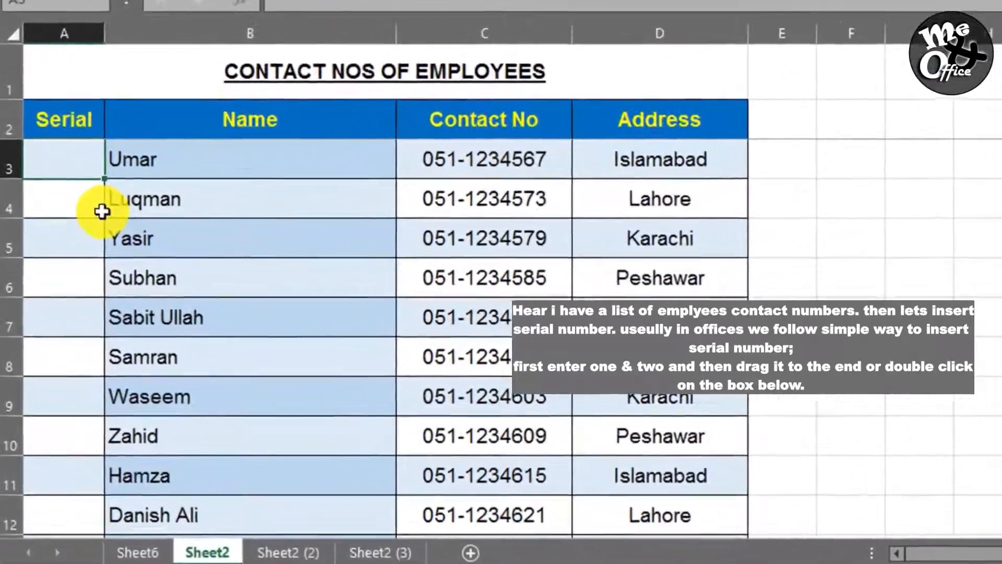
type("1")
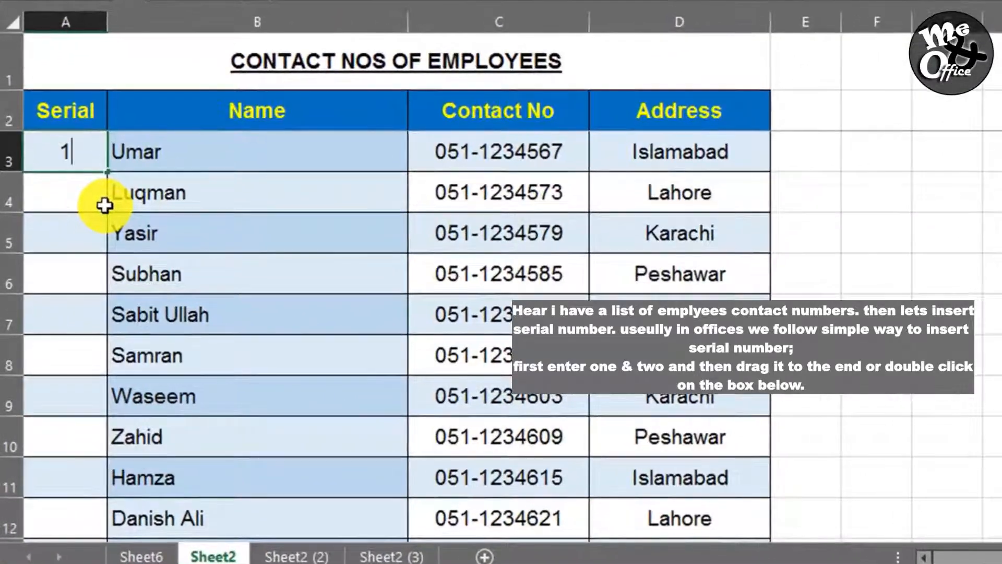
key("Return")
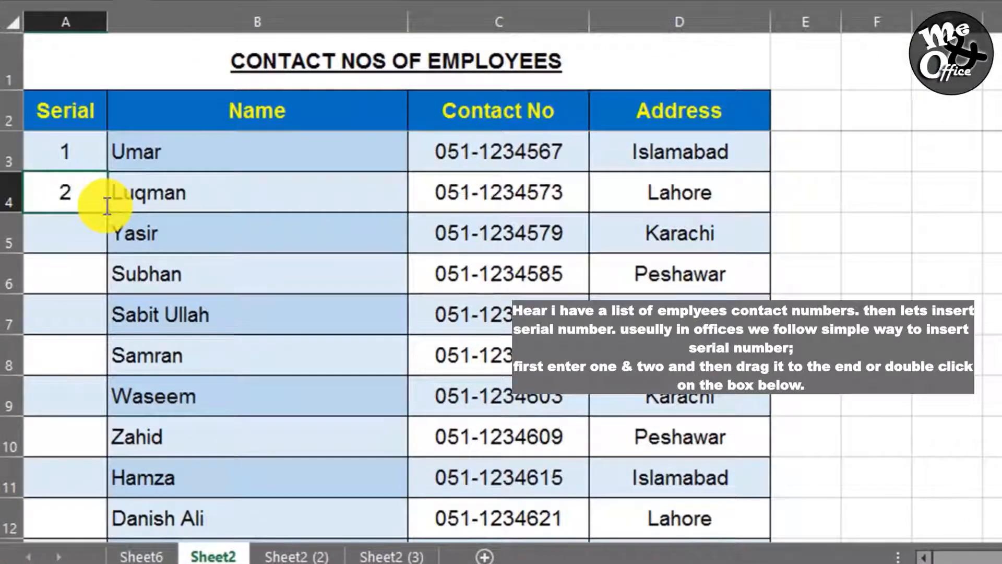
Extend the serial number series from A3:A4 down to row 21, the last row of the table.
left_click_drag(101, 151, 89, 190)
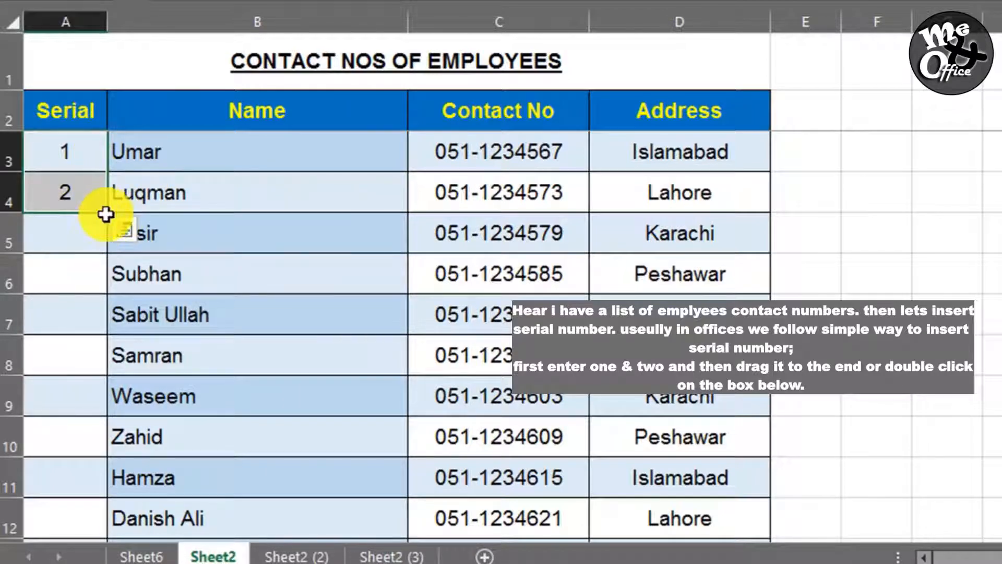
mouse_move(104, 211)
left_mouse_down()
mouse_move(101, 453)
mouse_move(74, 519)
mouse_move(78, 450)
mouse_move(76, 468)
left_mouse_up()
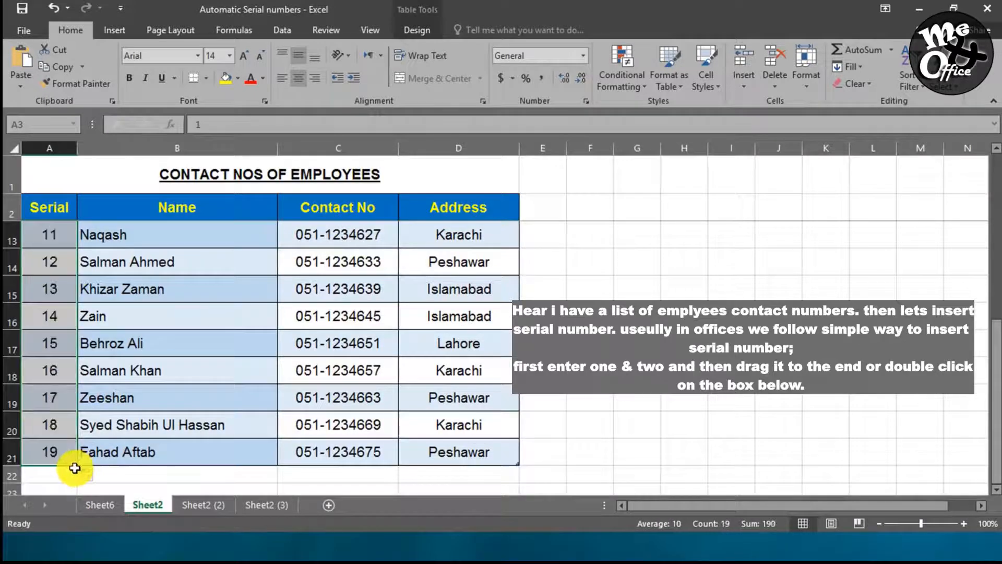
left_click(162, 382)
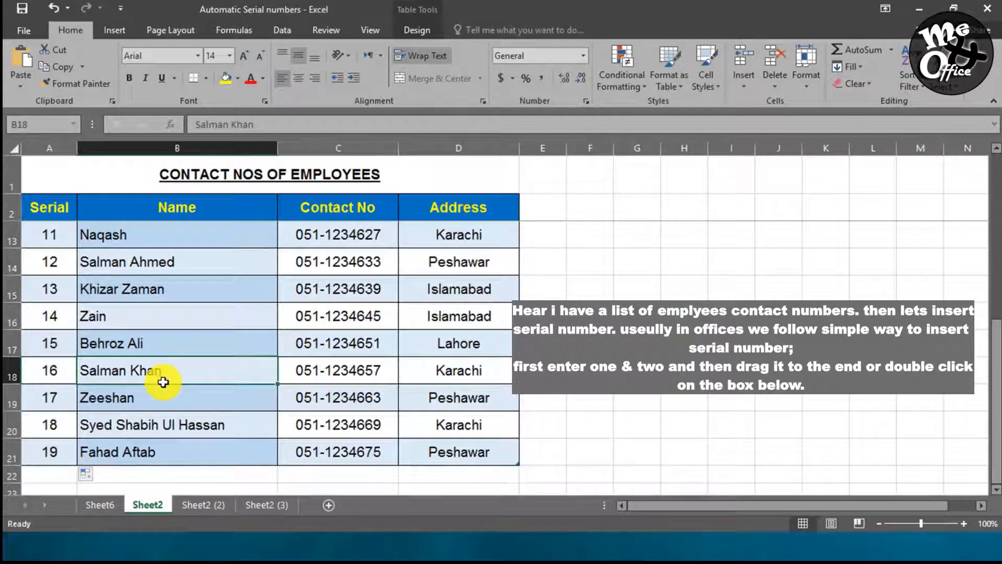
scroll(172, 395, "up", 4)
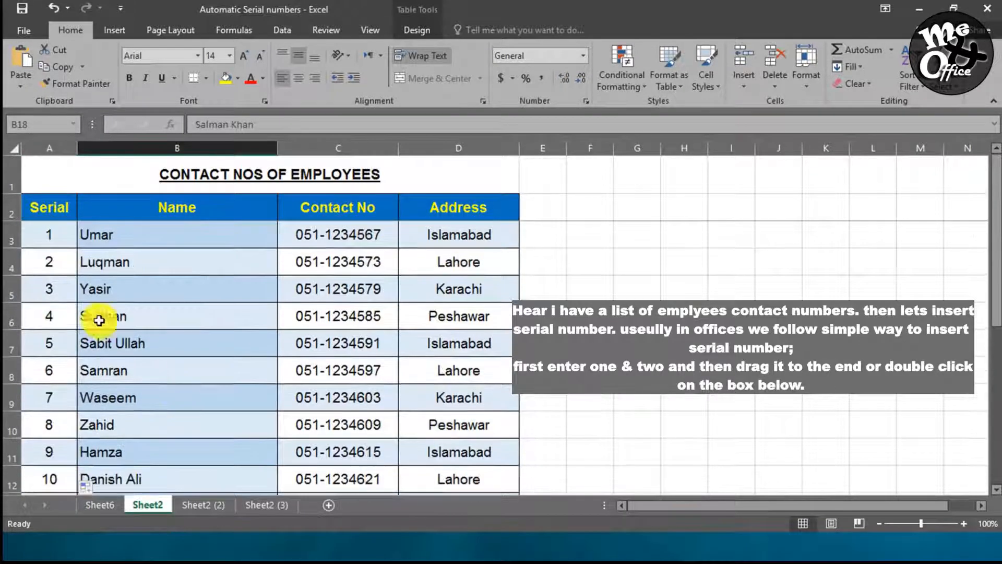
Undo the series fill in the Serial column.
key("ctrl+z")
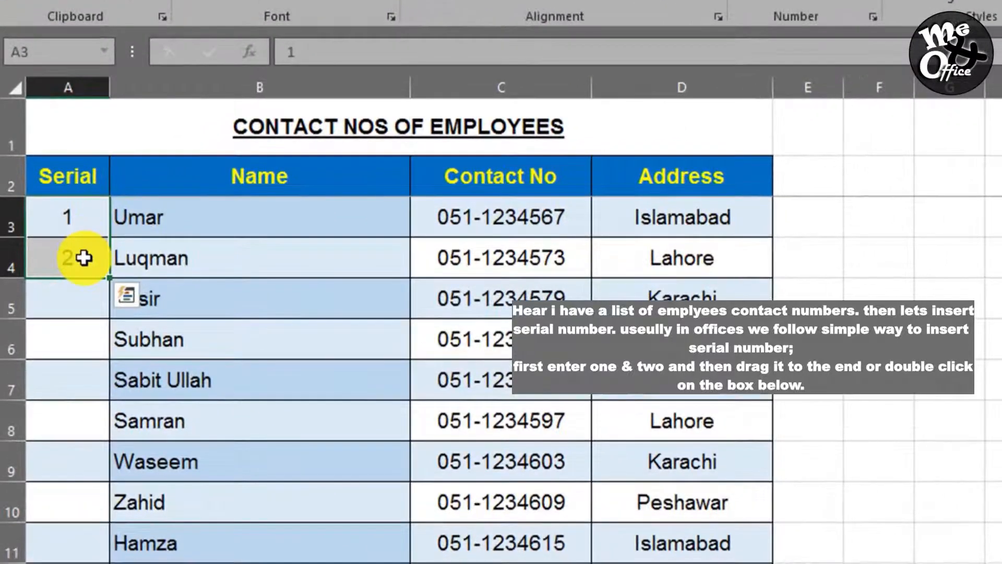
left_click(80, 258)
left_click(86, 228)
left_click(89, 267)
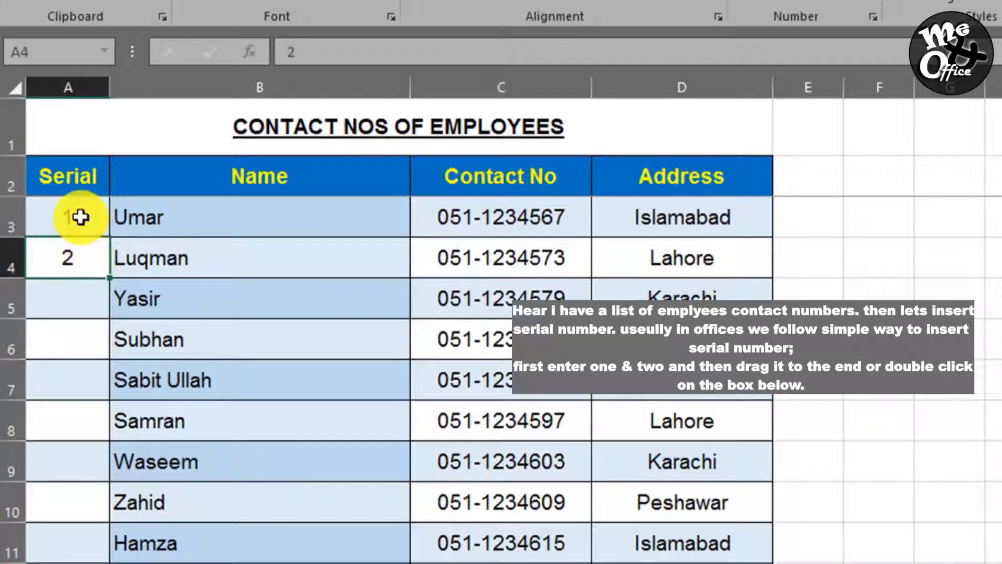
Auto-fill the Serial column to the end of the table from the numbers 1 and 2, and check the filled column.
left_click_drag(80, 217, 83, 261)
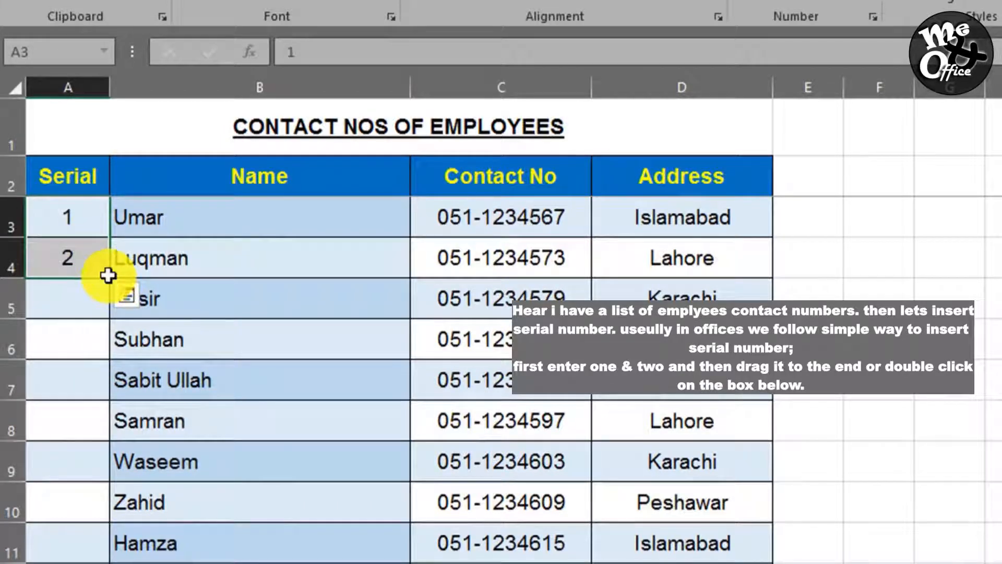
double_click(110, 280)
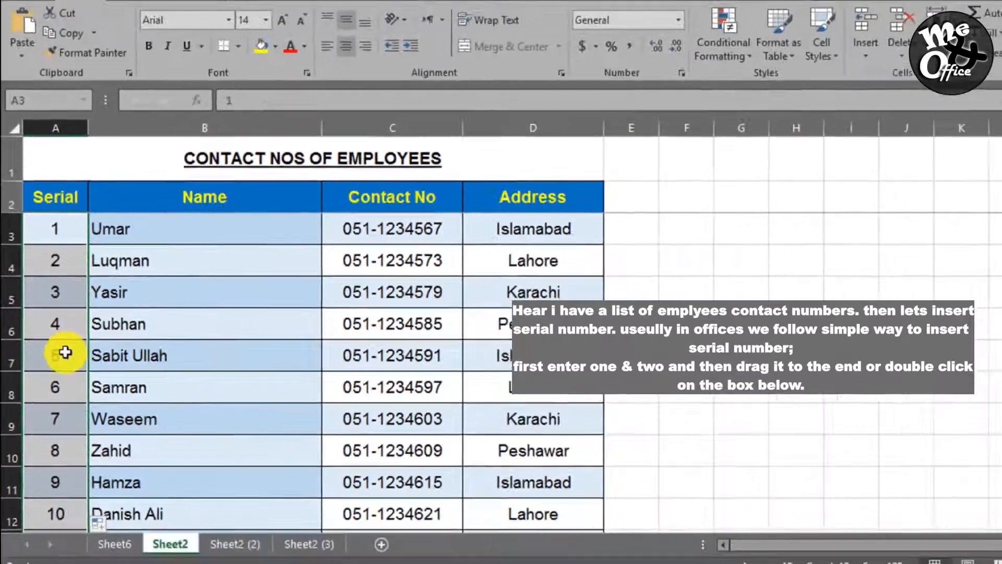
scroll(107, 343, "down", 7)
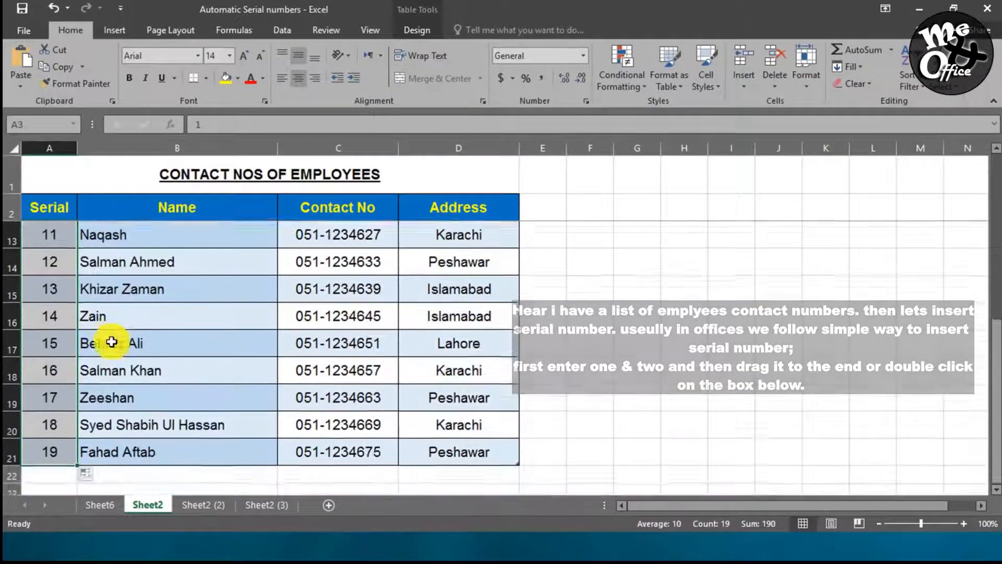
scroll(128, 364, "up", 3)
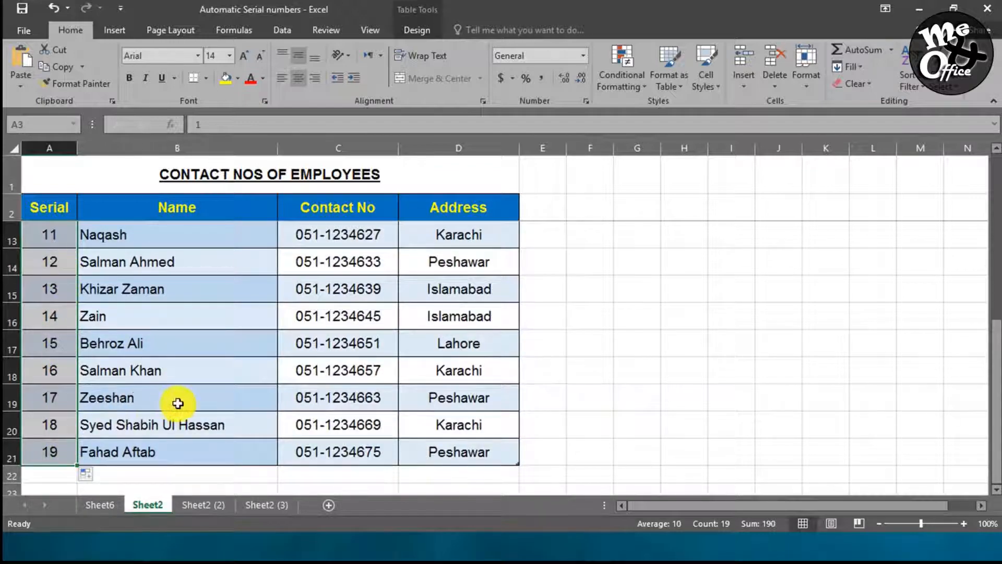
scroll(178, 403, "up", 3)
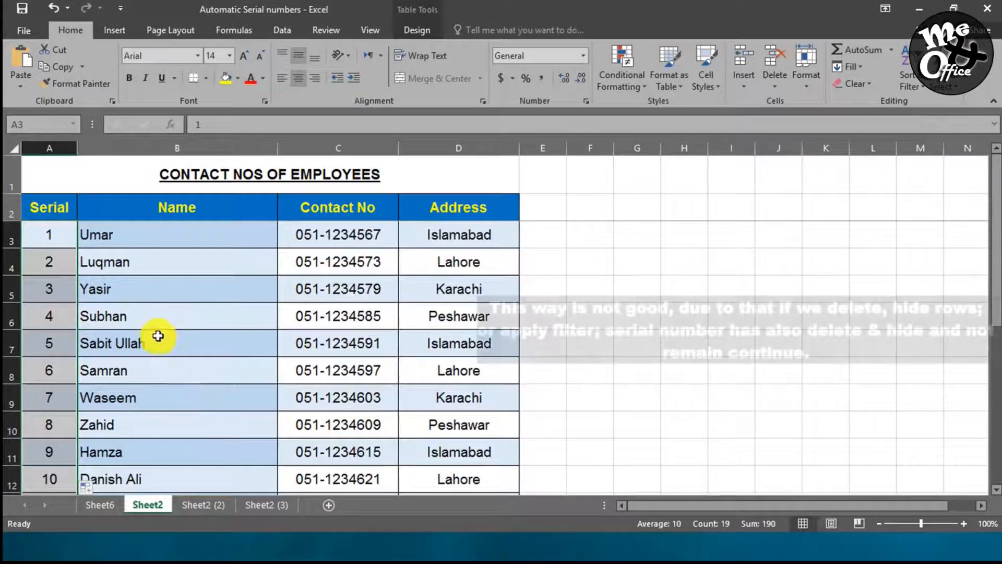
Delete sheet rows 6 to 8 and check the numbering left in the Serial column.
left_click(153, 320)
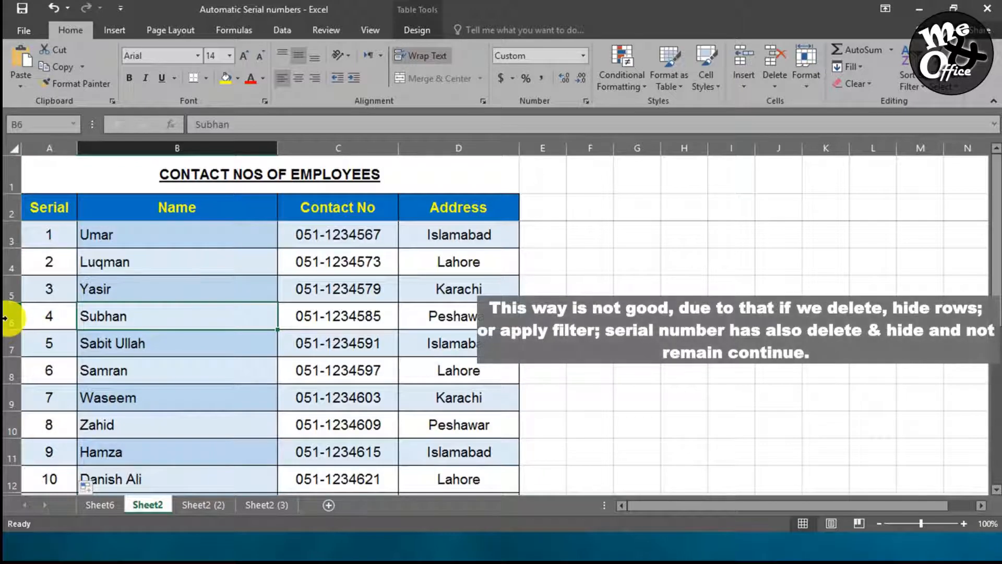
left_click_drag(11, 319, 8, 368)
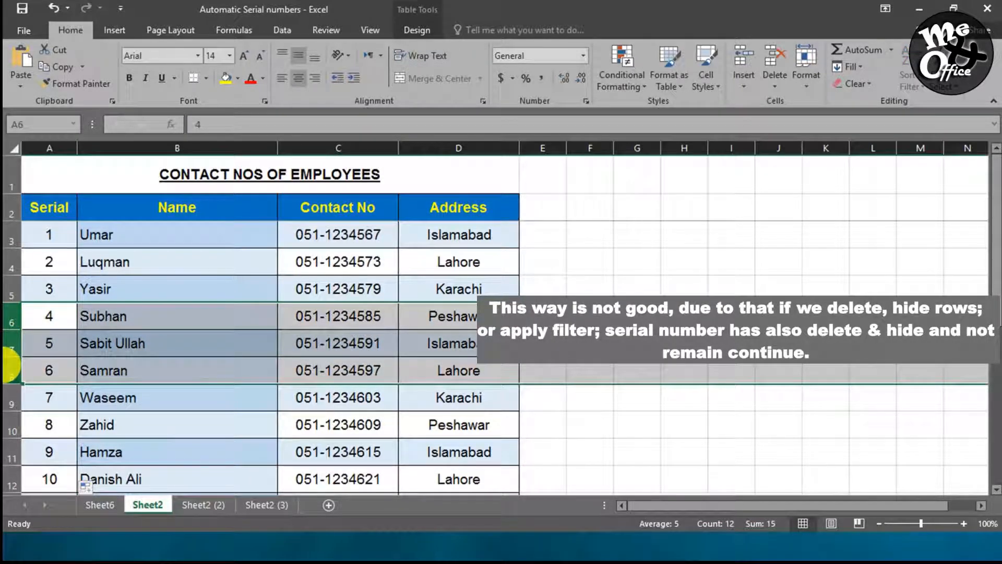
key("ctrl+minus")
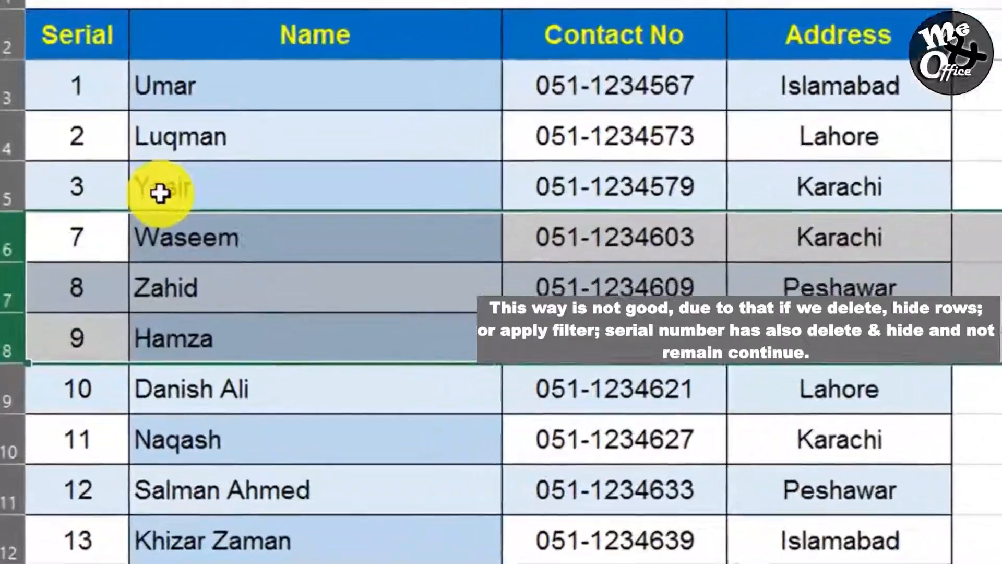
left_click(94, 291)
left_click_drag(84, 63, 126, 385)
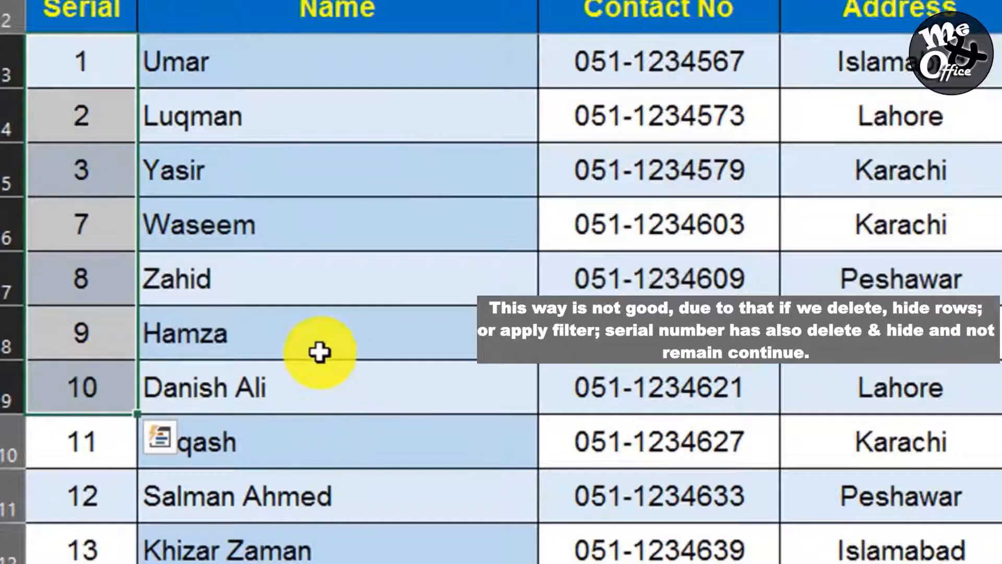
Hide sheet rows 6 to 10.
left_click_drag(7, 224, 3, 459)
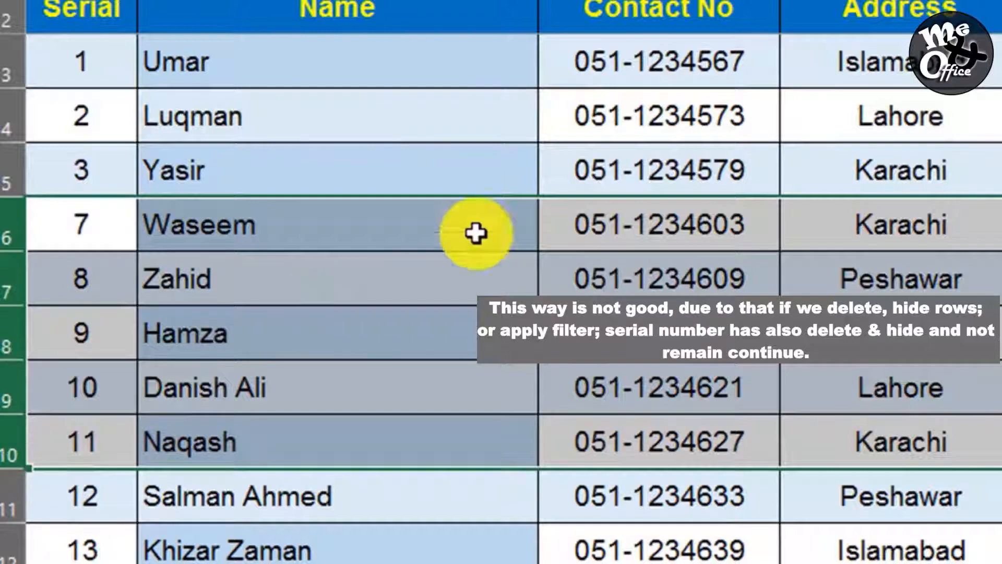
right_click(2, 338)
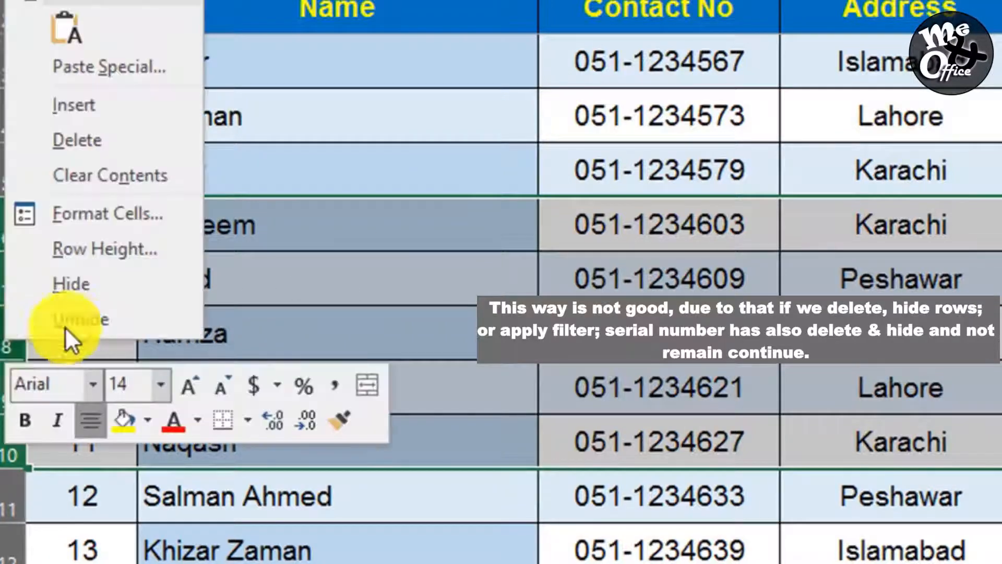
left_click(95, 286)
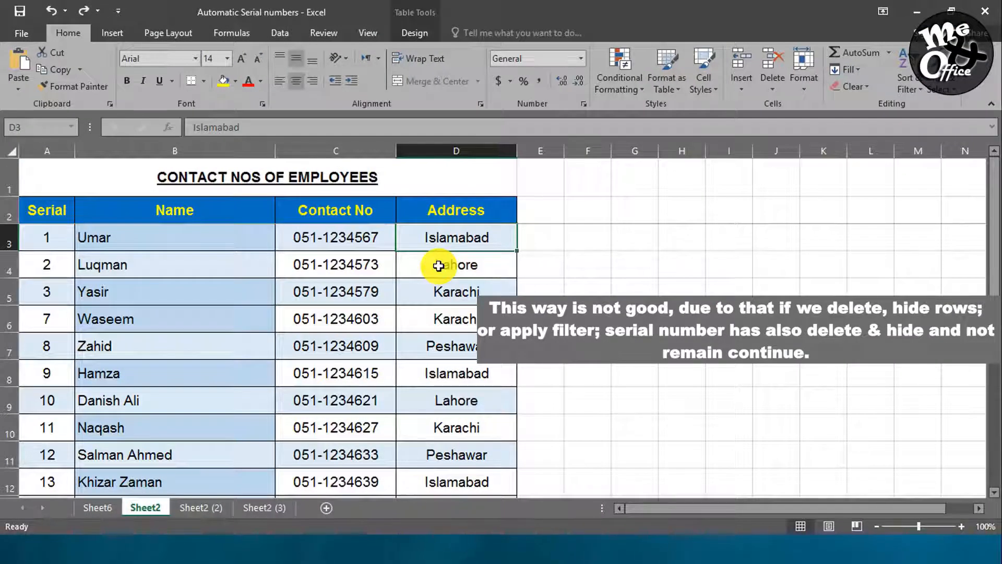
Turn on filtering for the table and filter the Address column to Islamabad only, then check the serial numbers of the remaining rows.
key("ctrl+shift+l")
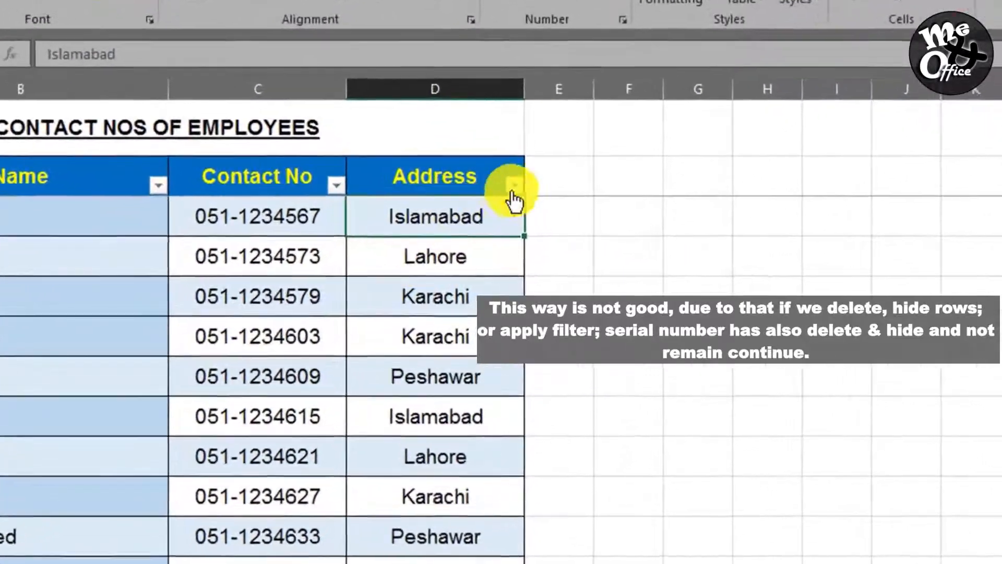
left_click(514, 188)
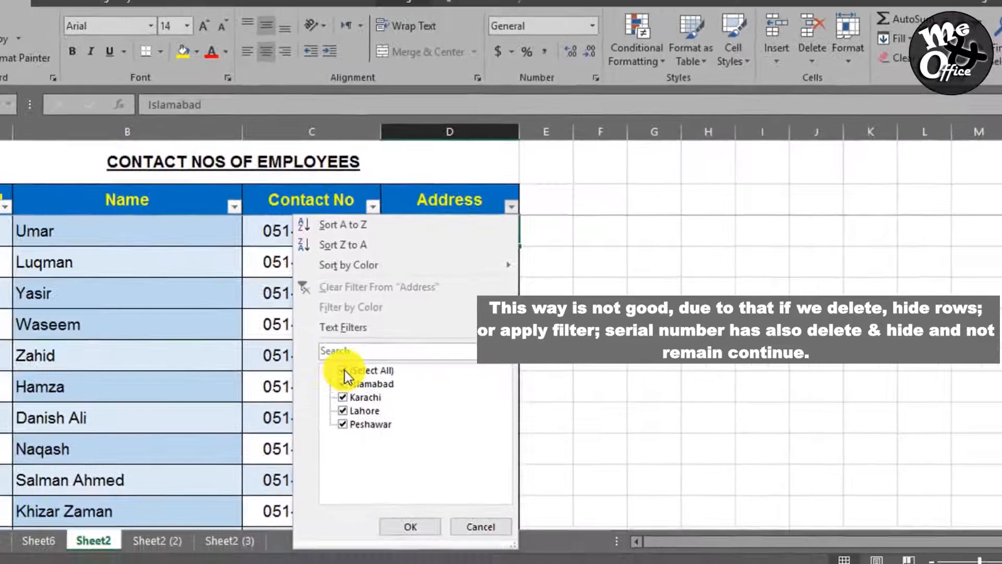
left_click(338, 379)
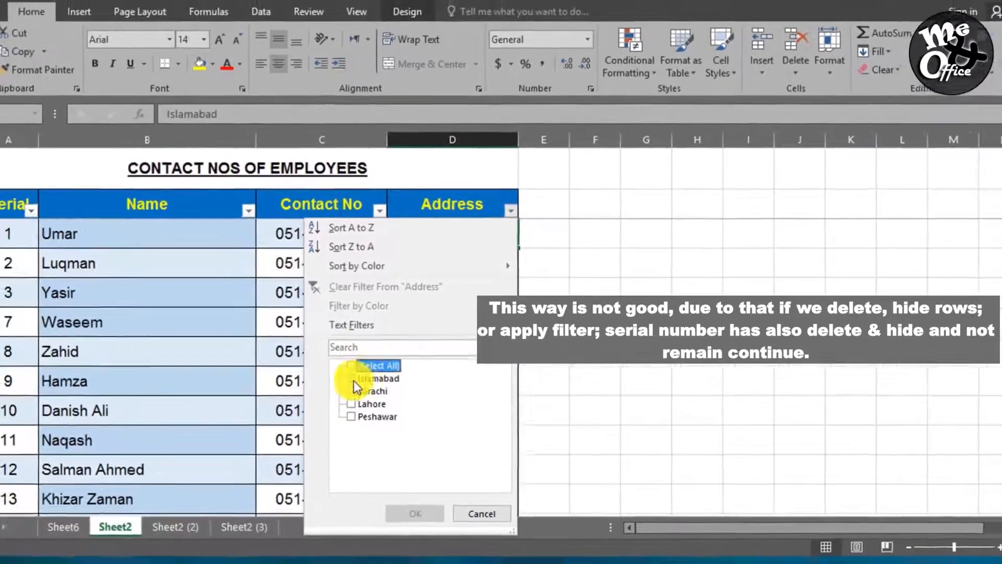
left_click(326, 395)
left_click(420, 500)
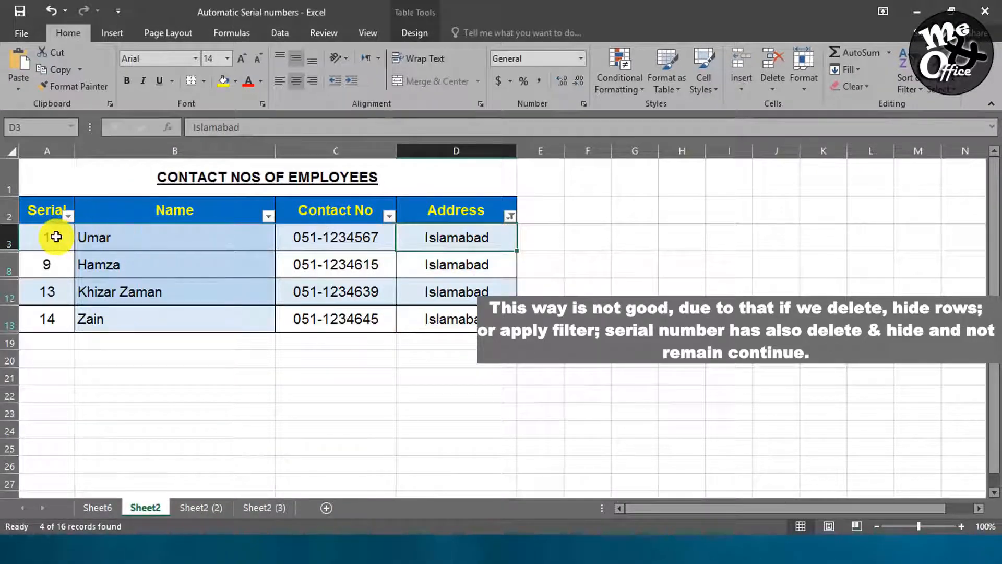
left_click_drag(56, 237, 427, 305)
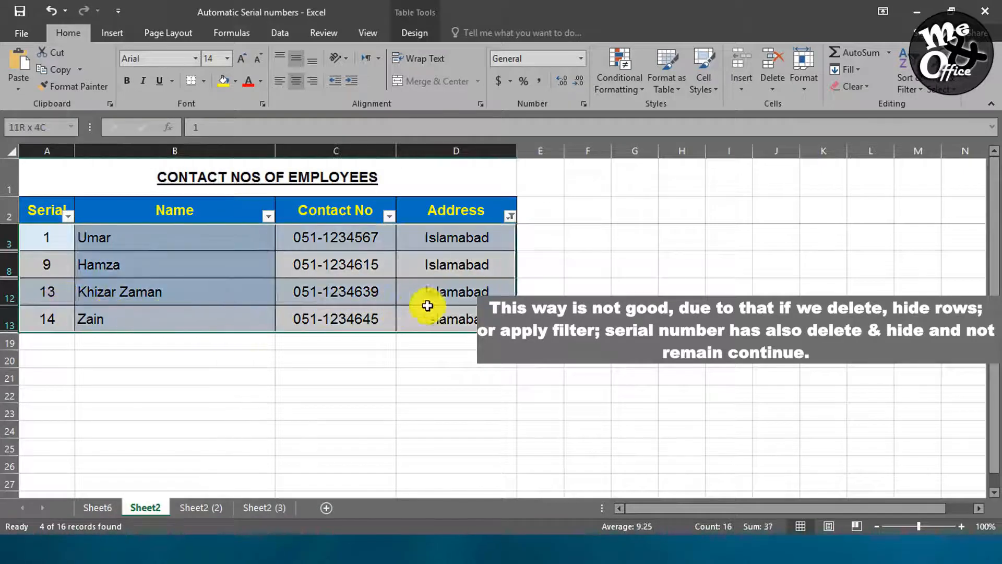
left_click(121, 274)
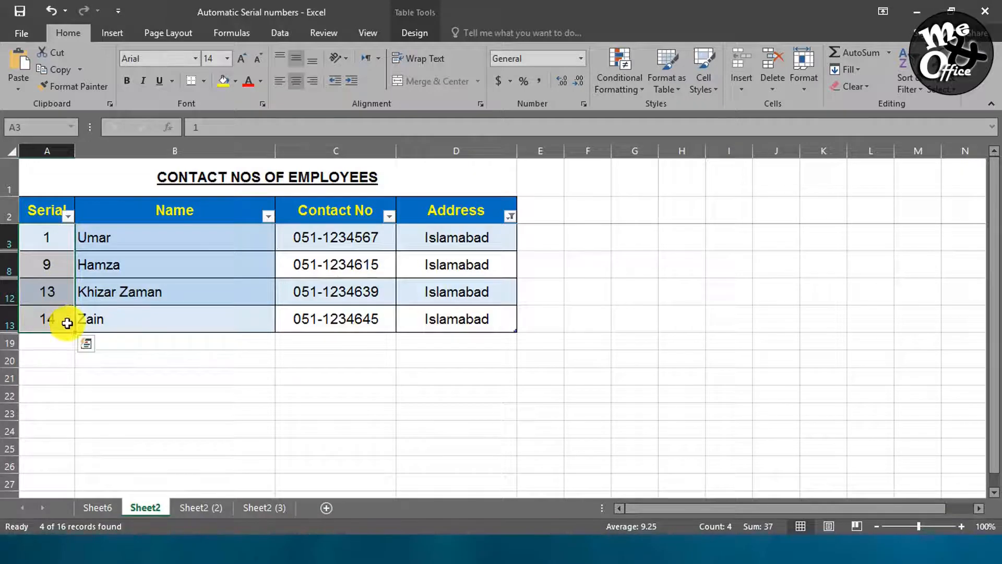
left_click(128, 291)
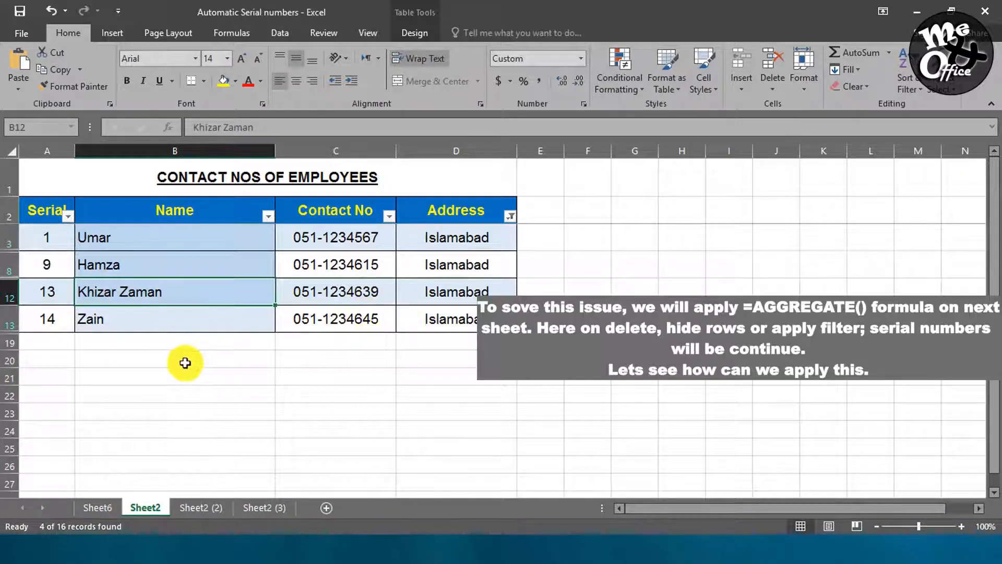
Open the sheet "Sheet2 (2)" and examine the AGGREGATE formulas behind the serial numbers in A3 and A5.
left_click(202, 508)
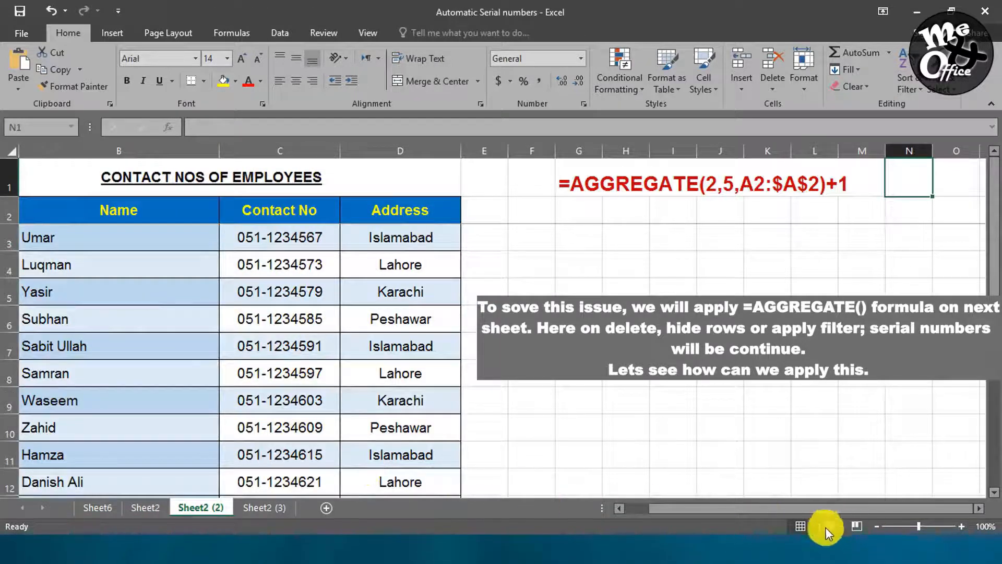
left_click_drag(721, 510, 662, 512)
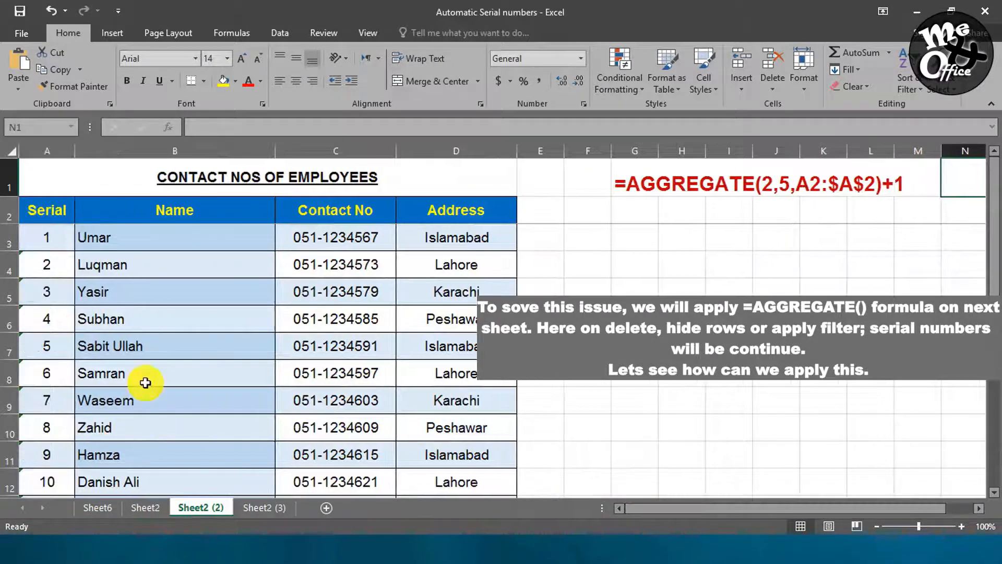
left_click(46, 238)
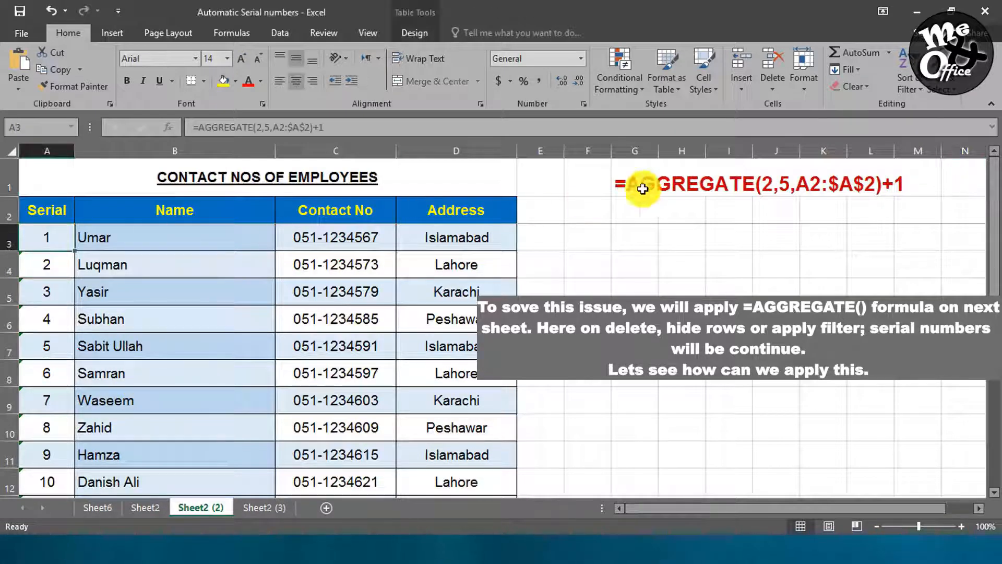
left_click(653, 180)
left_click(53, 292)
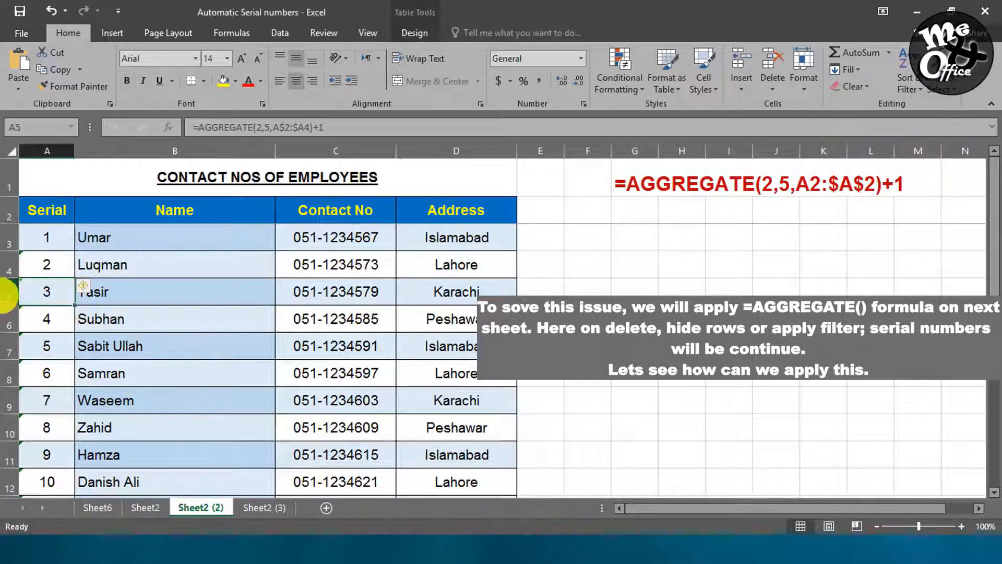
Test the AGGREGATE numbering by deleting sheet rows 5 to 8, checking the Serial column, and undoing the deletion.
left_click_drag(4, 291, 2, 380)
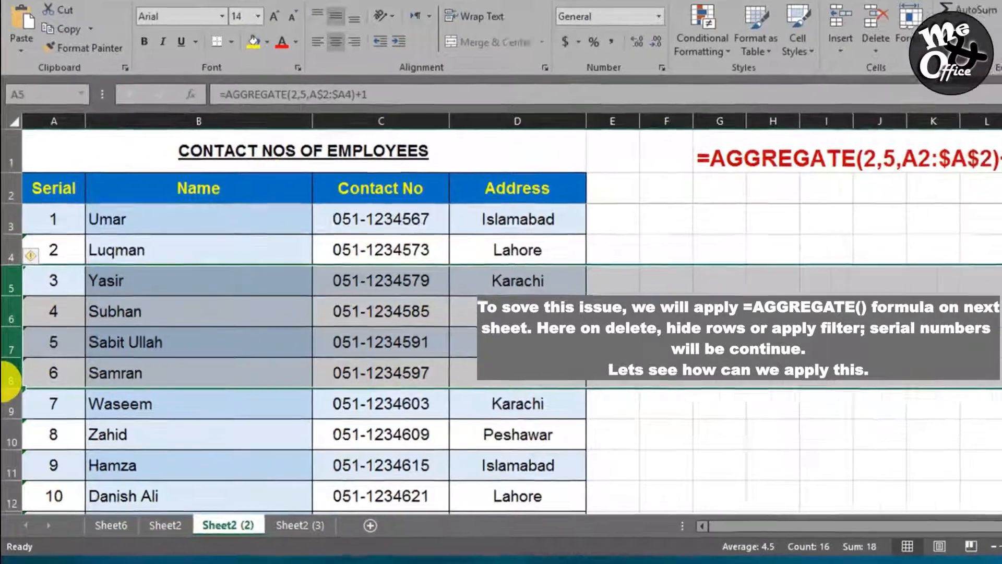
key("ctrl+minus")
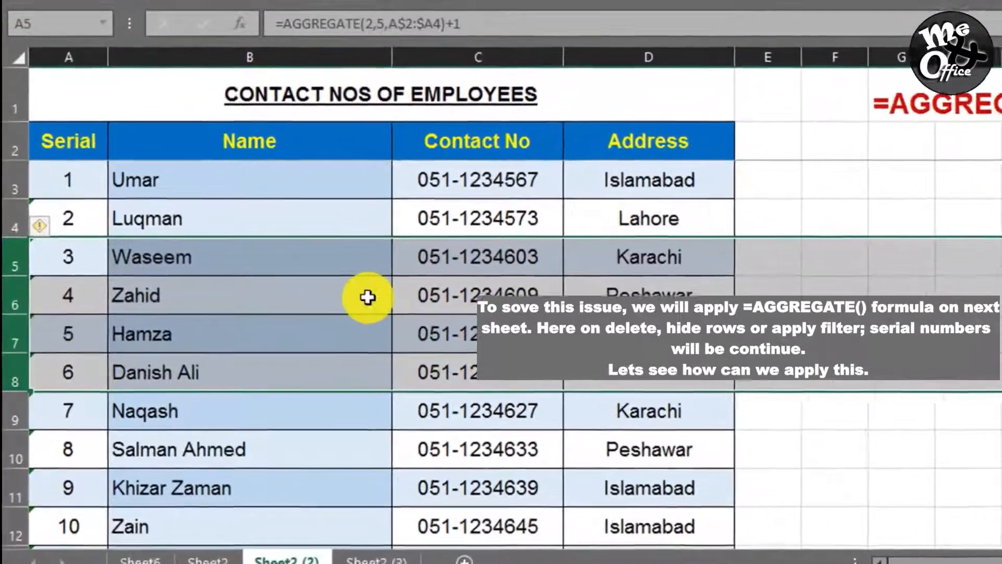
left_click(341, 300)
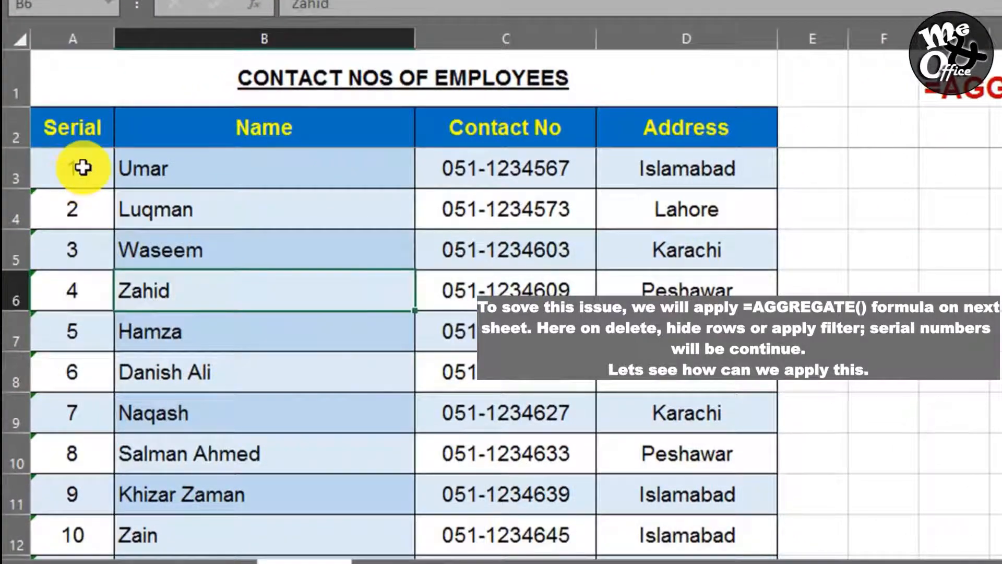
left_click_drag(83, 167, 83, 412)
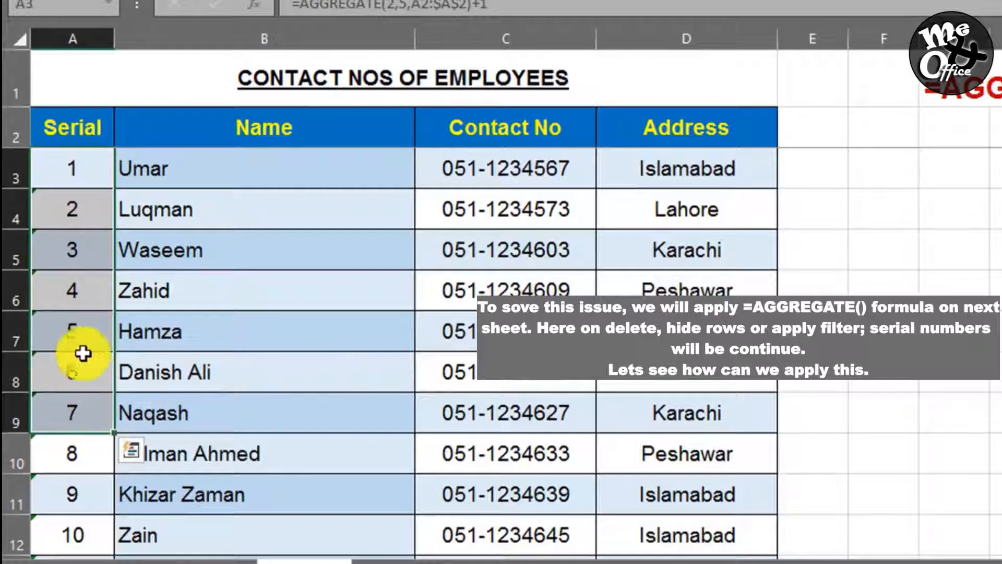
key("ctrl+z")
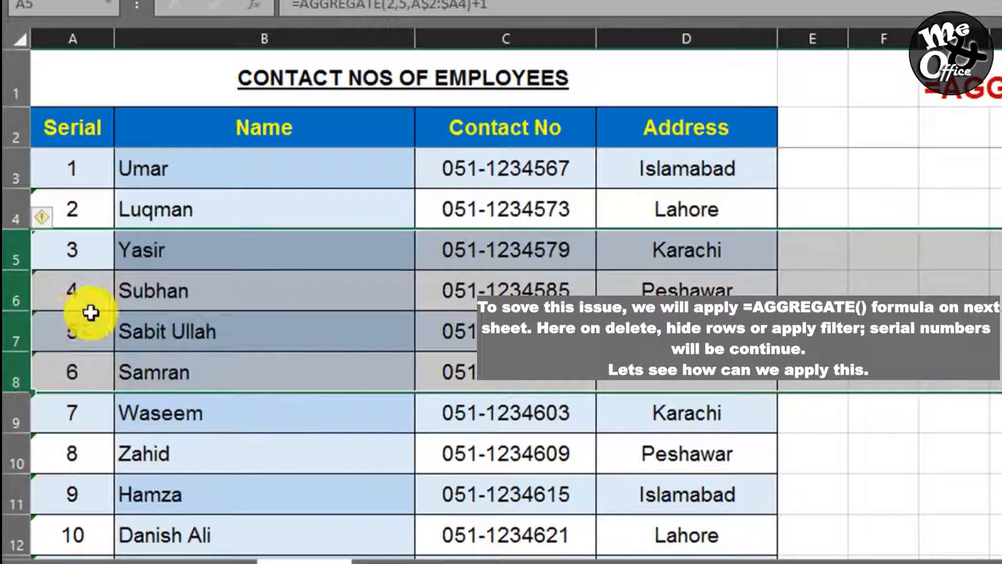
Hide sheet rows 5 to 8 to check the numbering of the visible rows, and undo the hiding.
right_click(14, 290)
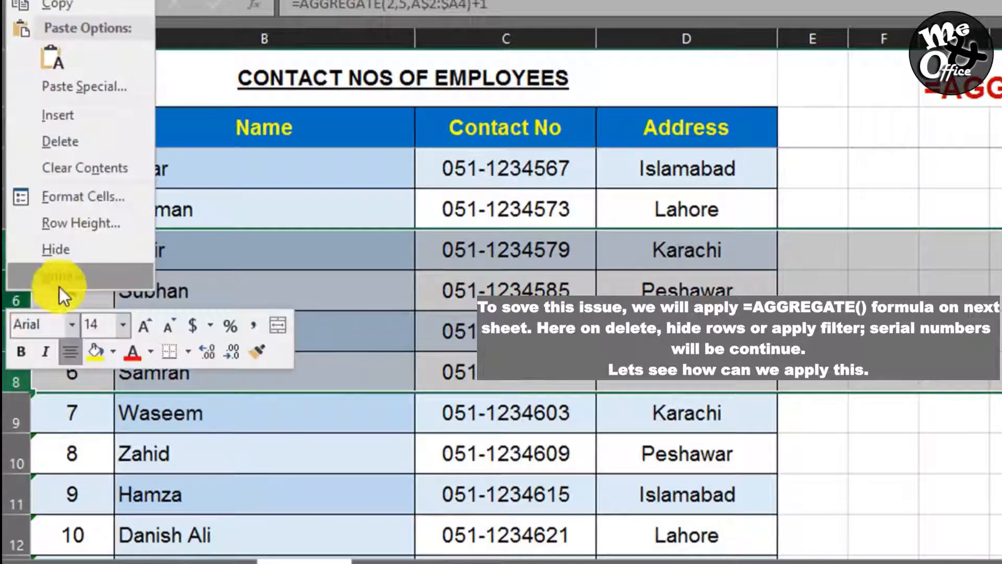
left_click(85, 253)
left_click_drag(84, 170, 74, 425)
key("ctrl+z")
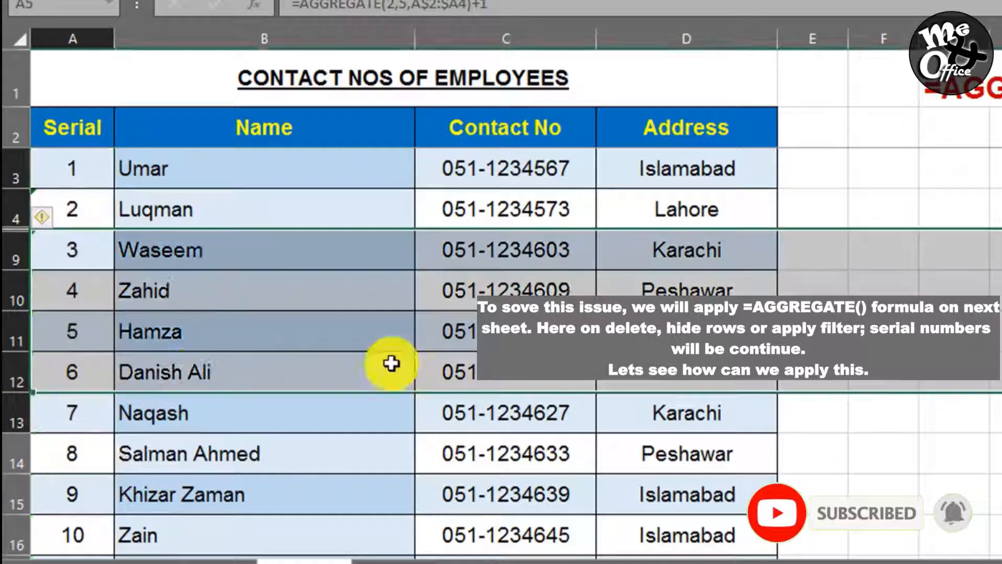
Turn on filtering for the table, filter the Address column to Lahore only, and check the serial numbers of the remaining rows.
left_click(705, 134)
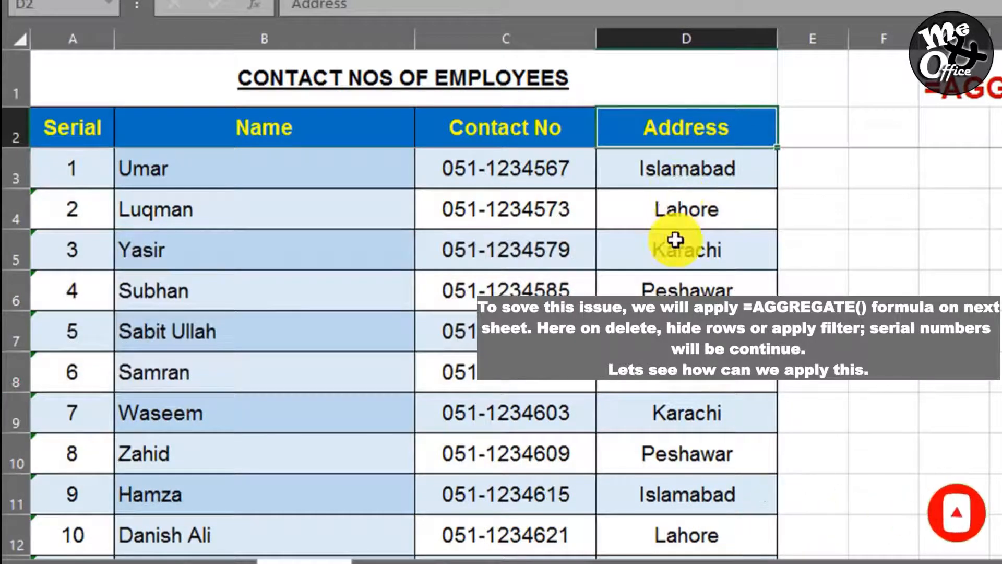
key("ctrl+shift+l")
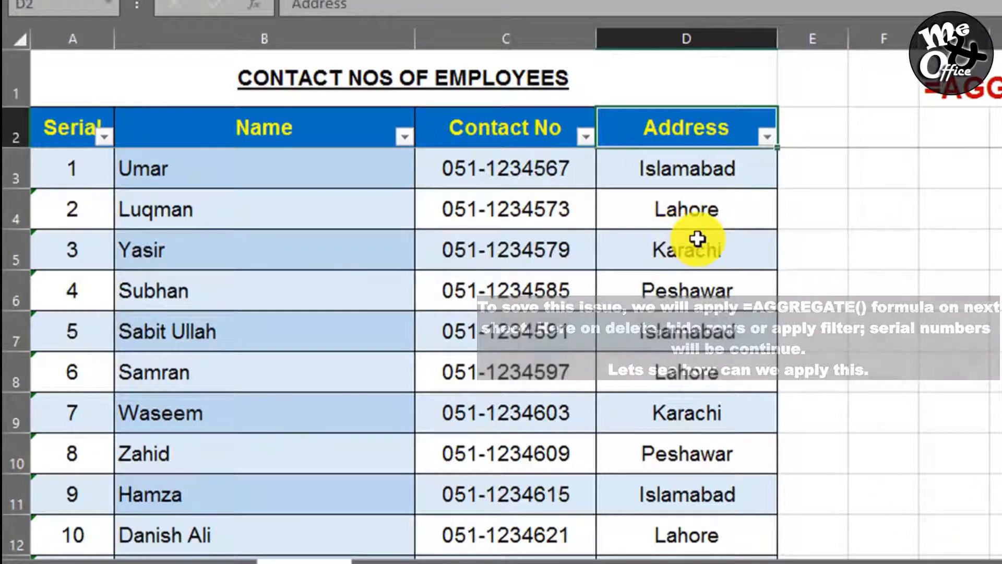
left_click(768, 136)
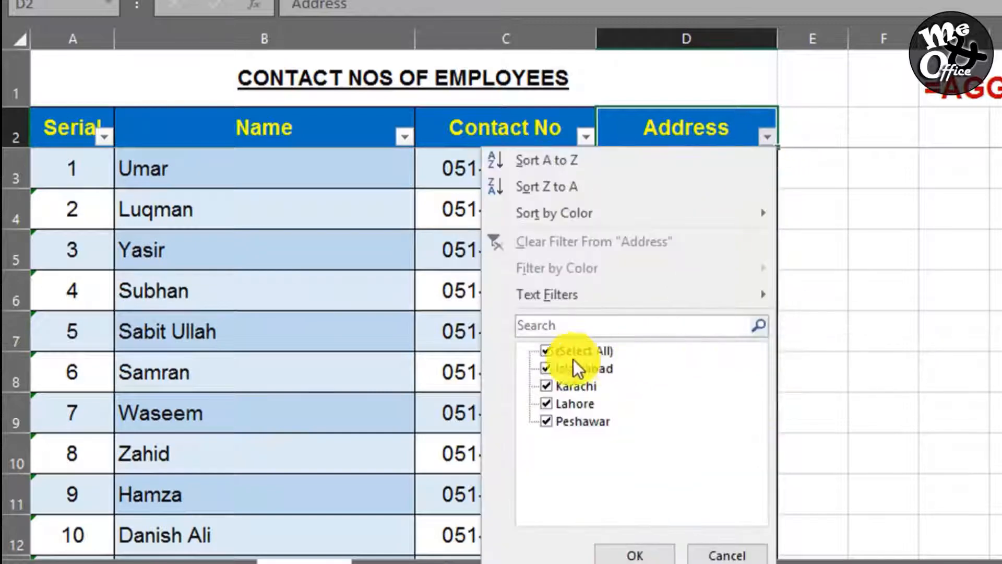
left_click(546, 351)
left_click(546, 405)
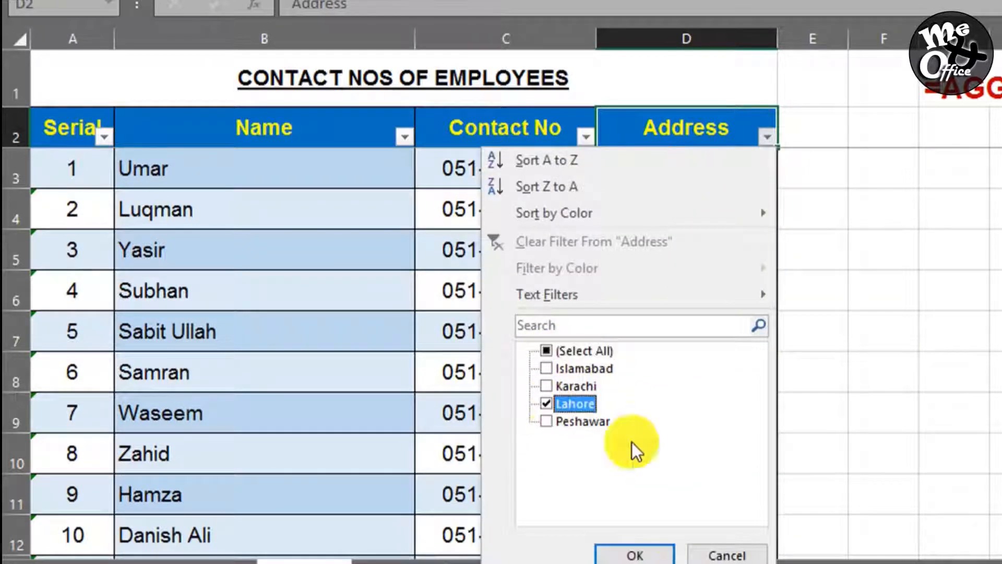
left_click(636, 555)
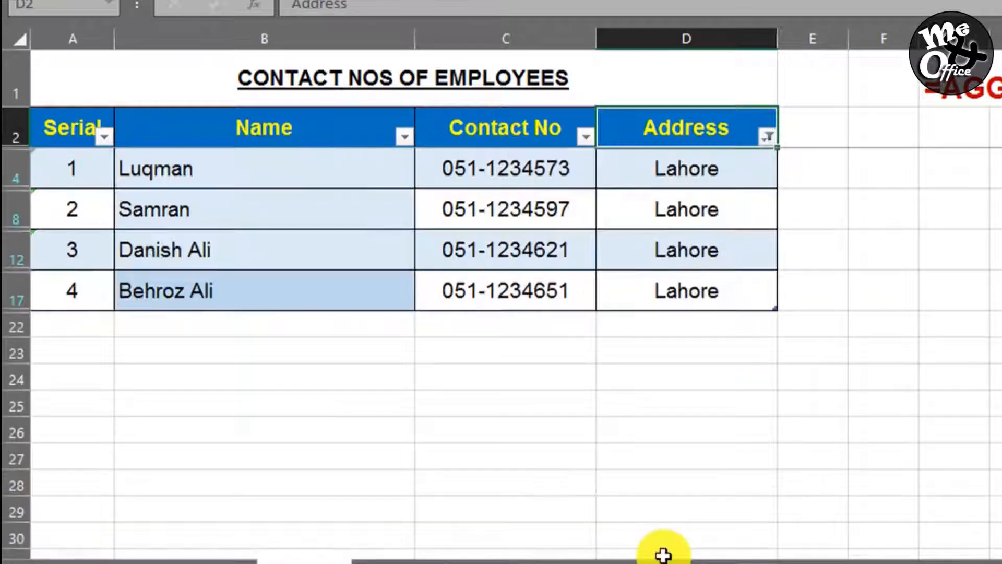
left_click_drag(90, 167, 47, 277)
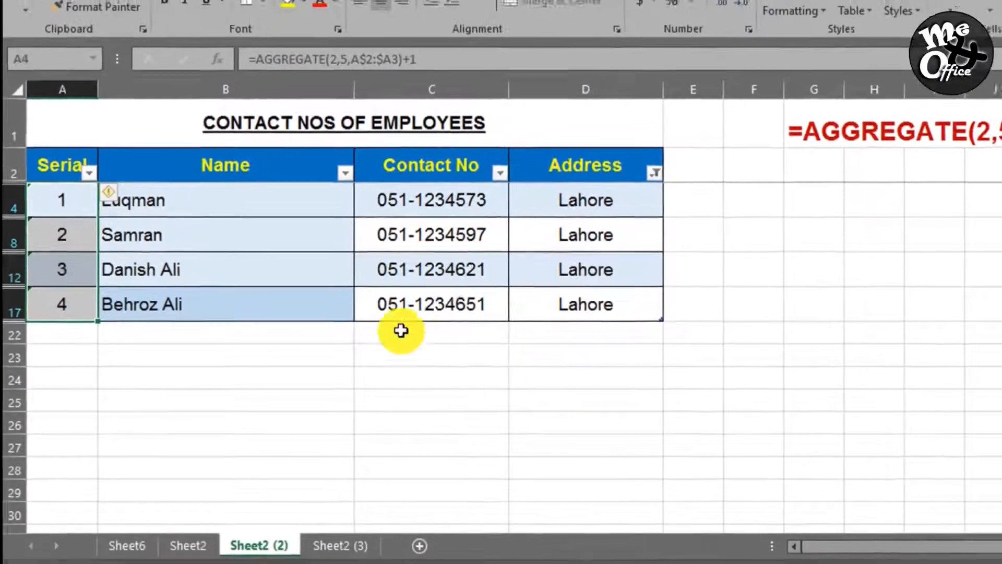
left_click(506, 290)
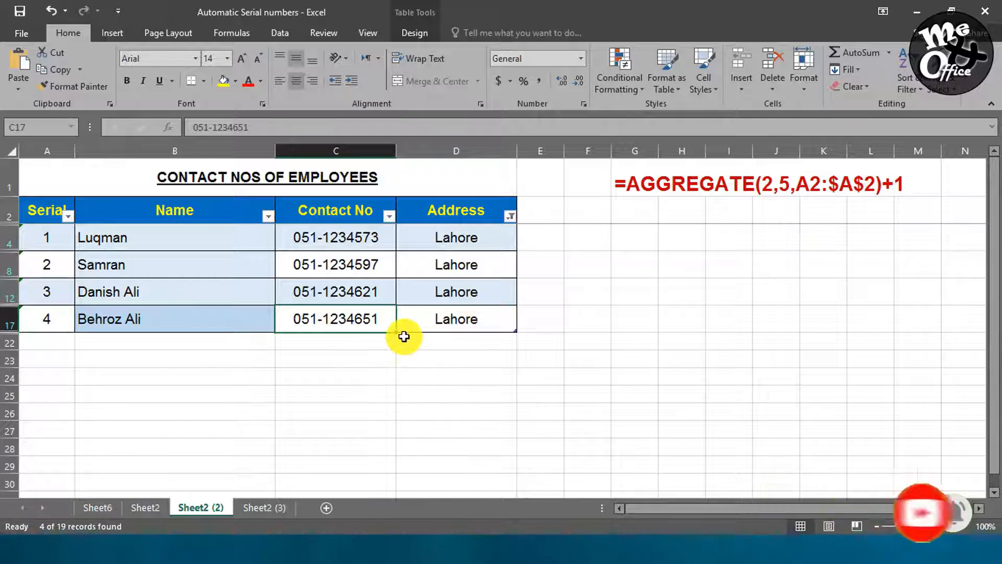
On the sheet "Sheet2 (3)", start an AGGREGATE formula in A3 with function 2 (COUNT) and option 5 (Ignore hidden rows).
left_click(265, 509)
left_click(49, 242)
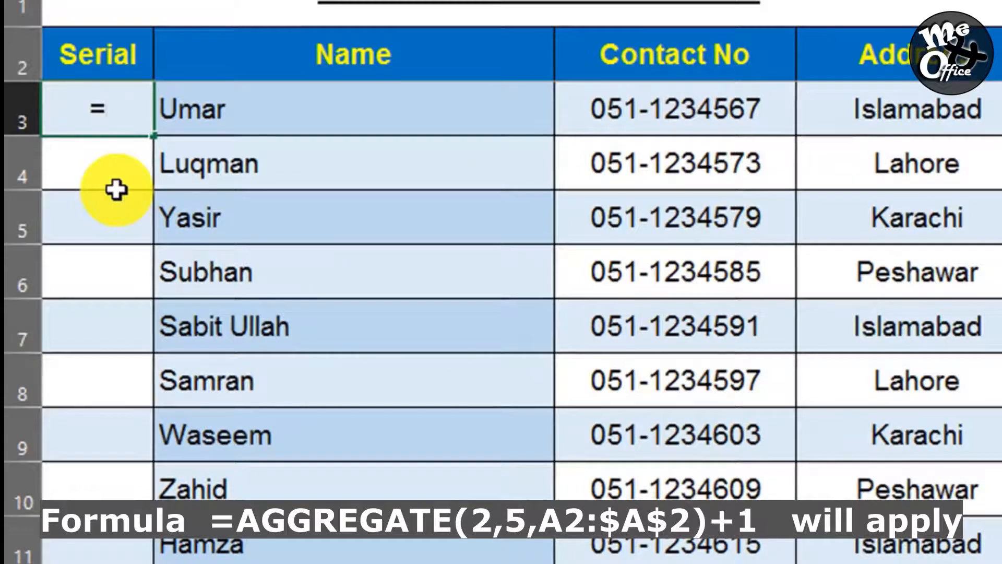
type("a")
type("gg")
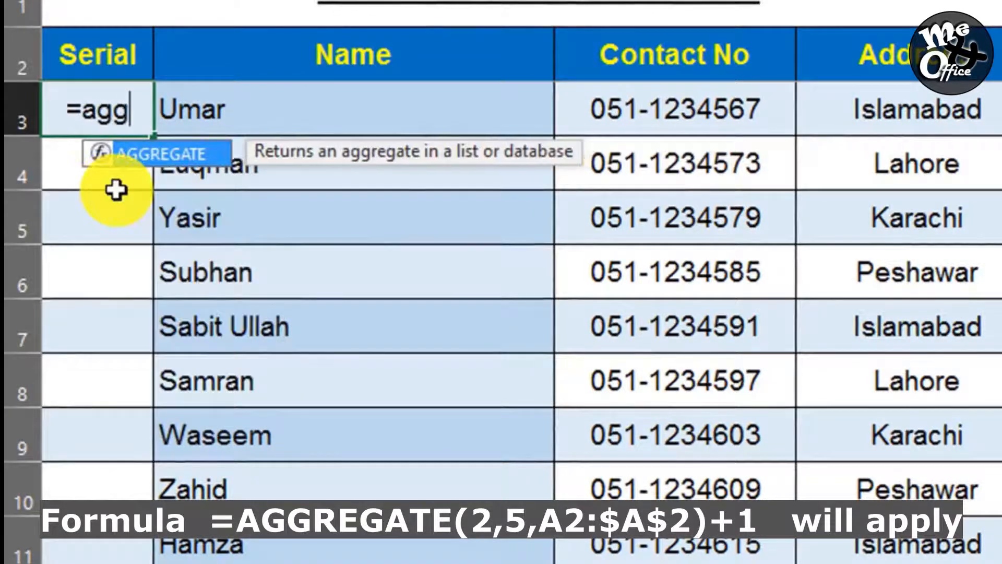
type("regate")
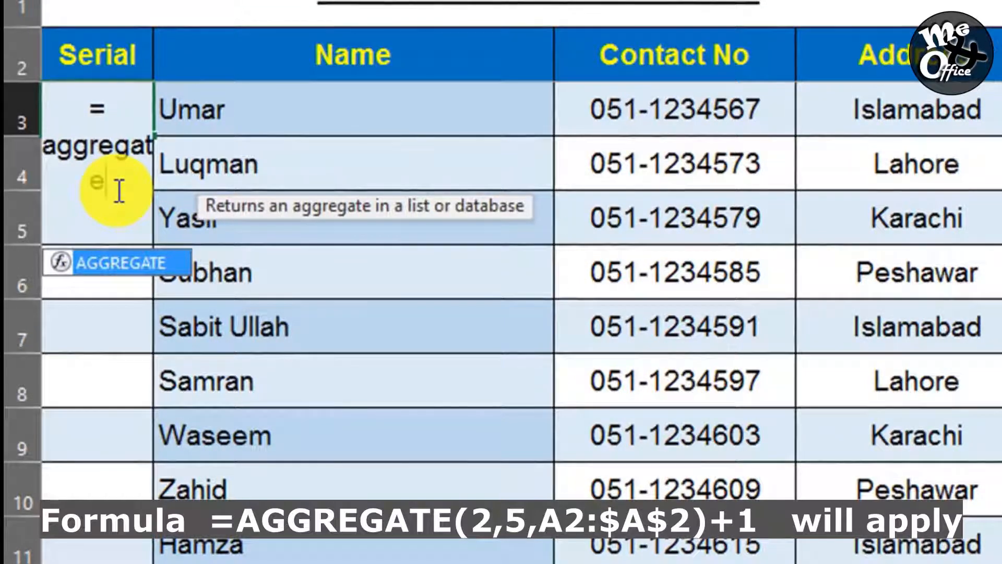
type("(")
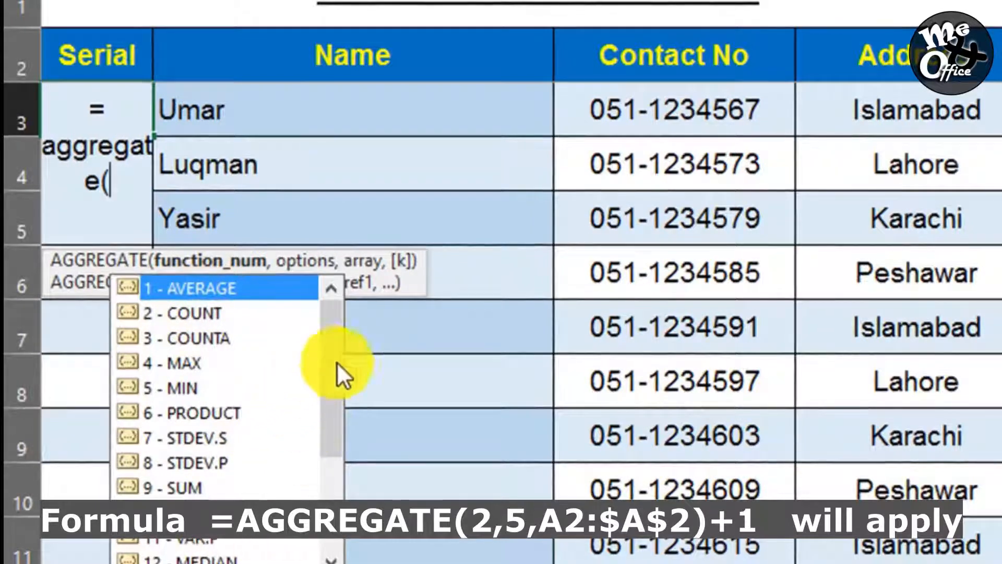
double_click(184, 314)
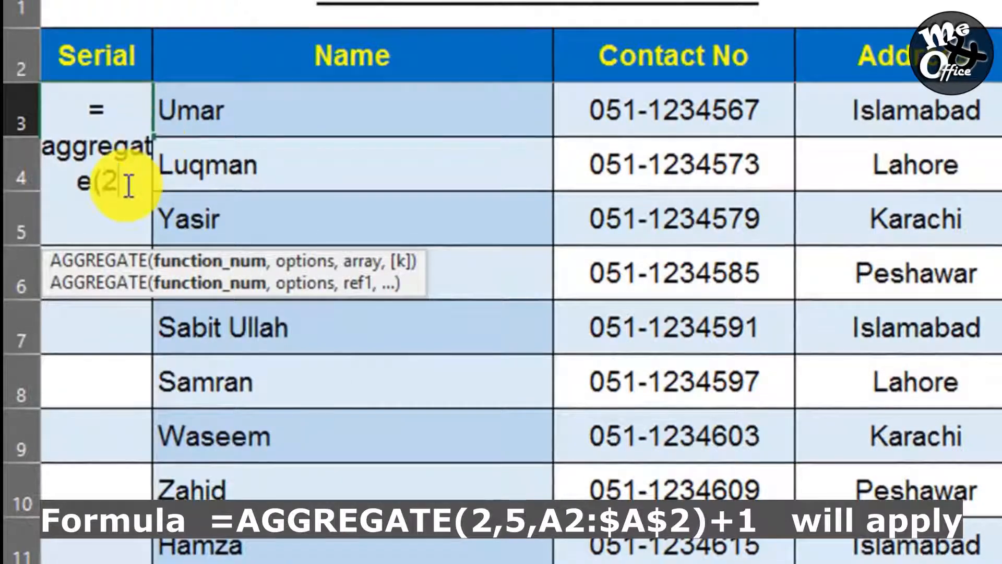
type(",")
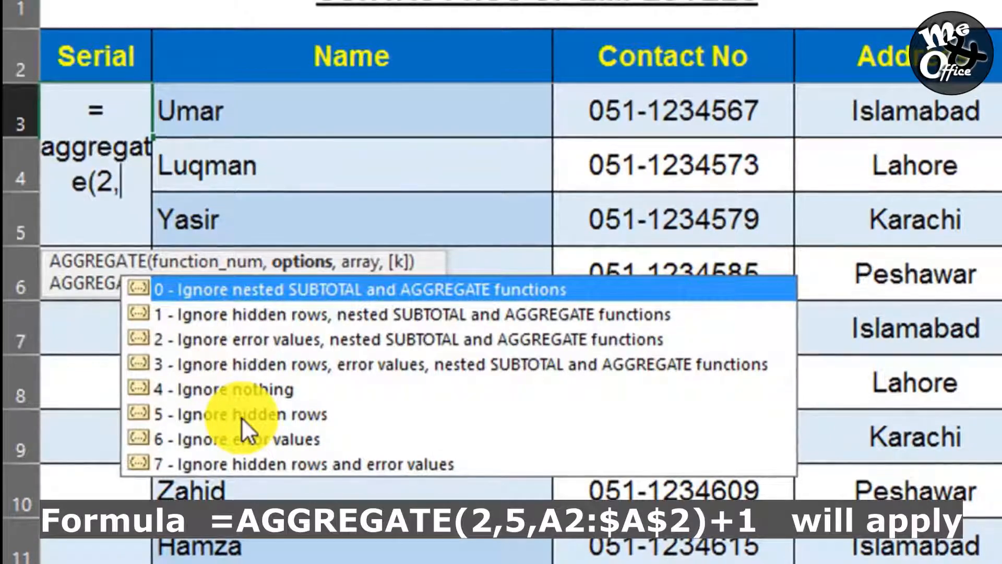
type("5")
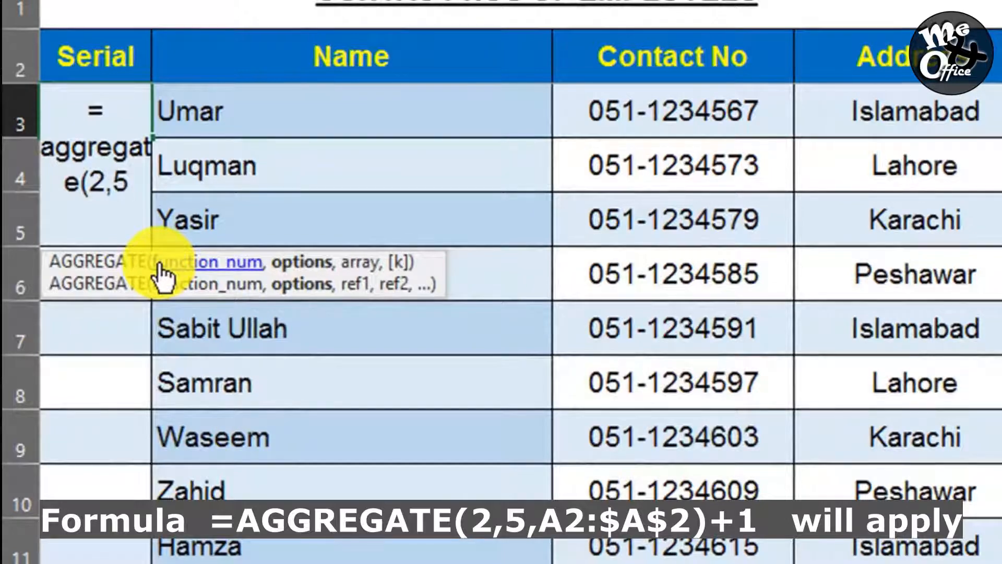
Complete the A3 formula as =AGGREGATE(2,5,A2:$A$2)+1, making the second A2 reference absolute, and apply it down the Serial column.
type(",")
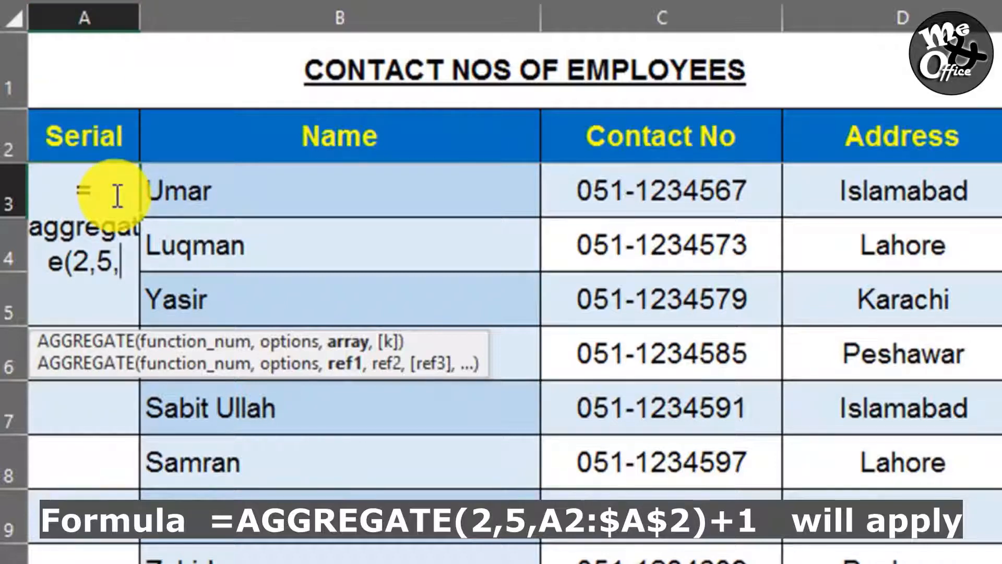
type("a2")
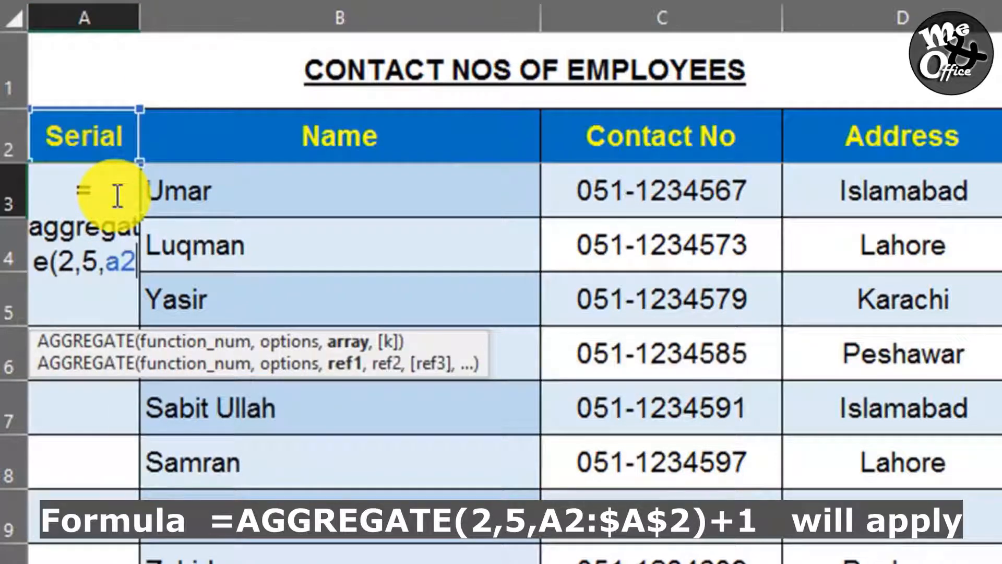
type(":")
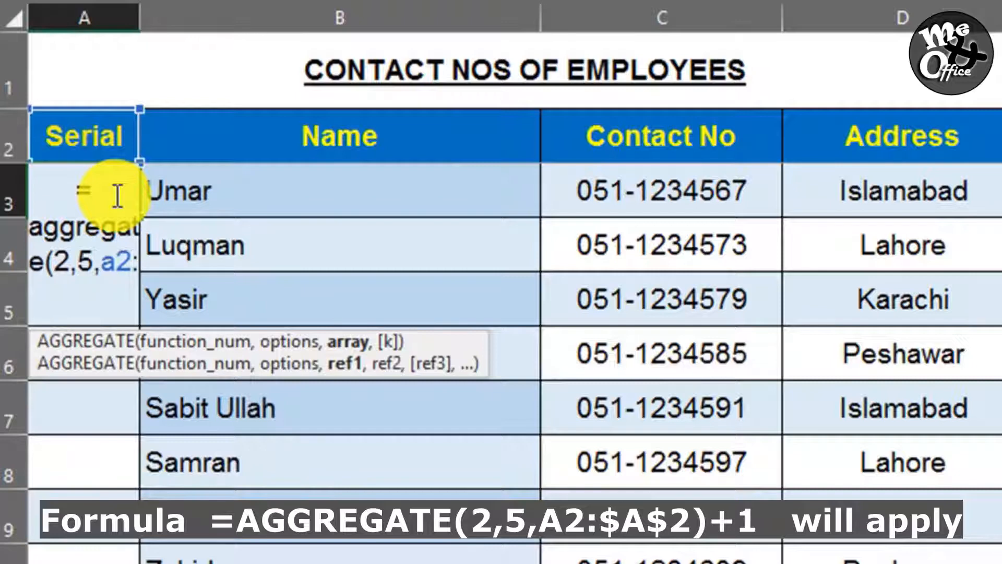
type("a2")
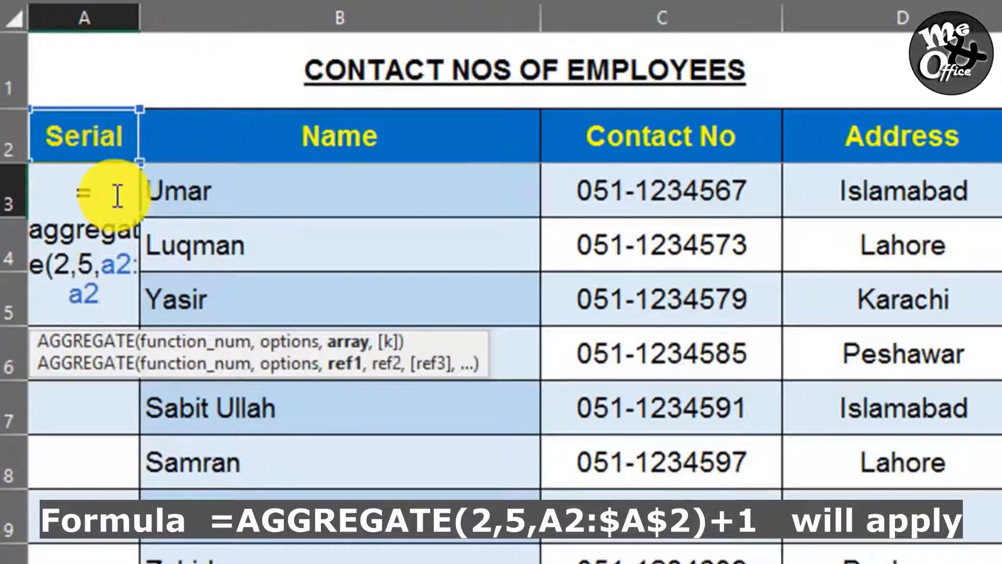
type(")")
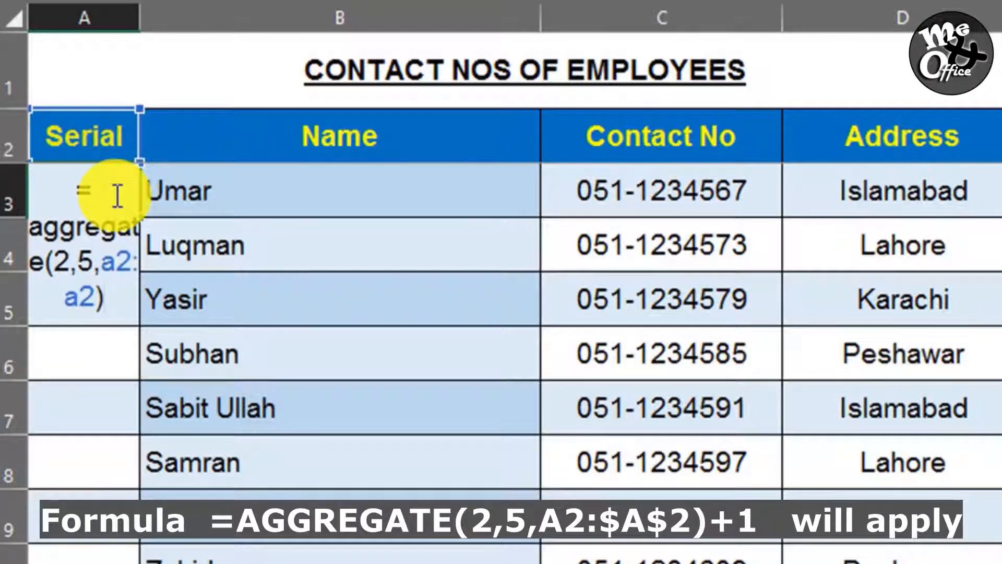
type("+1")
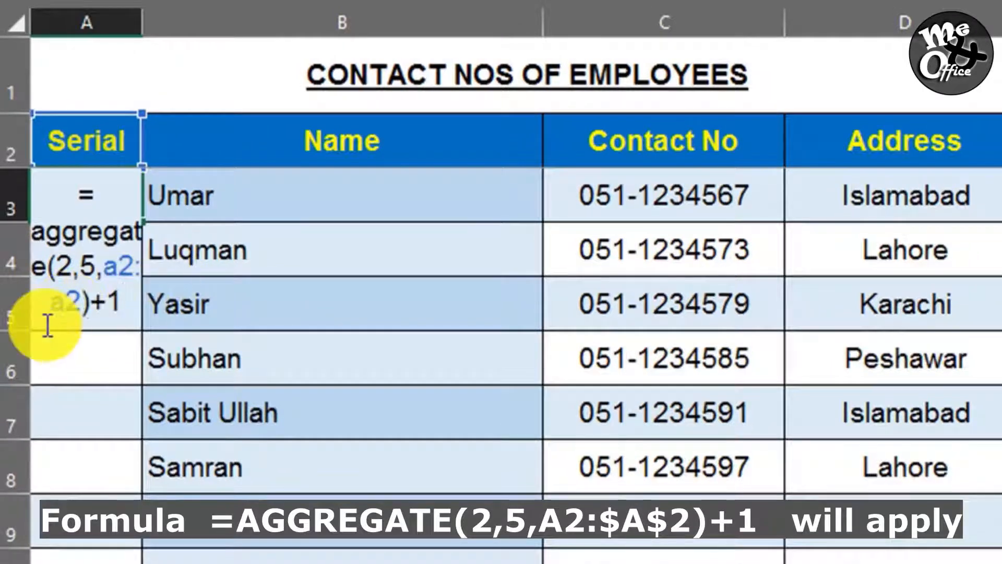
left_click(65, 307)
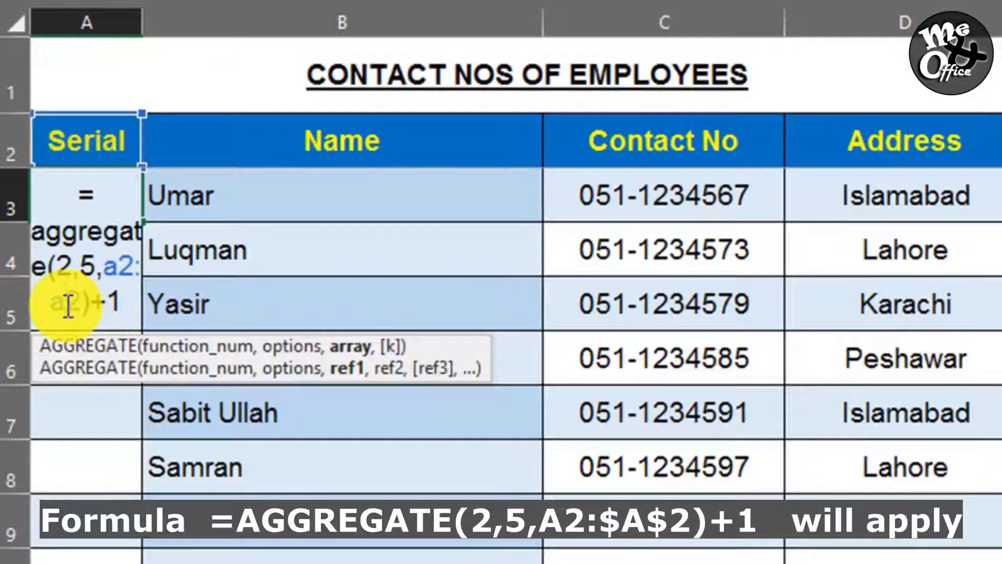
key("F4")
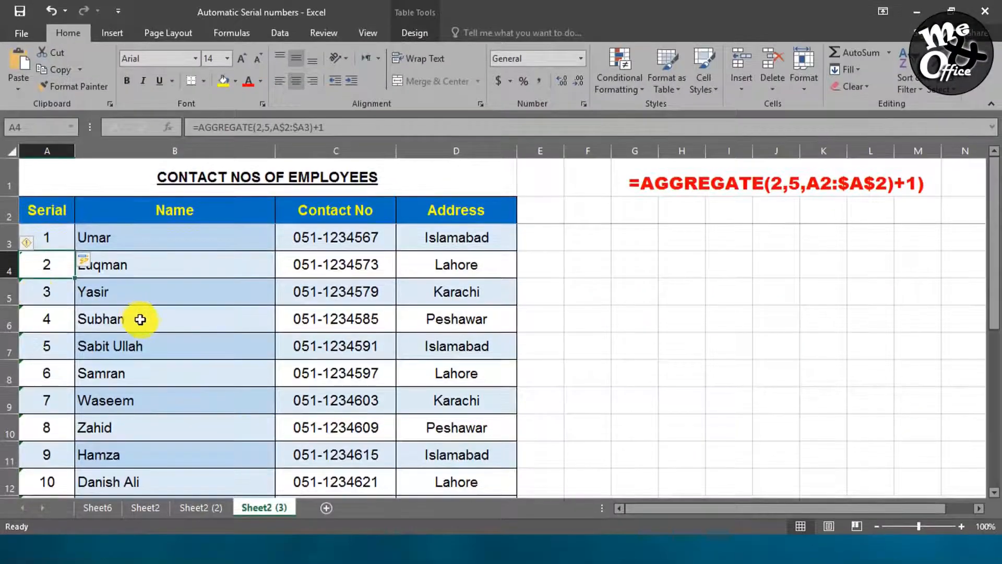
Review the Serial column down to the last table row and examine the AGGREGATE formula in A6.
scroll(140, 319, "down", 6)
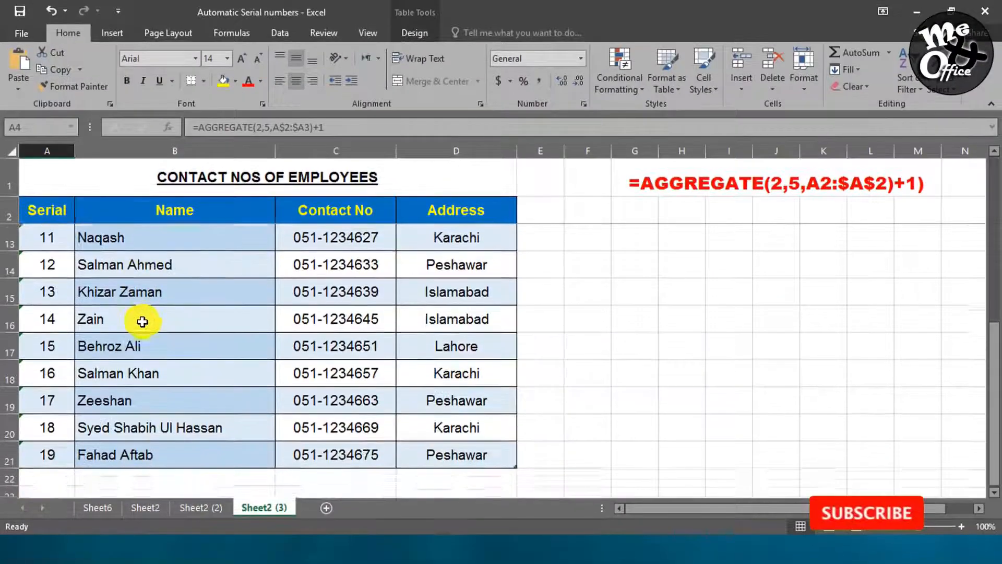
scroll(141, 327, "up", 6)
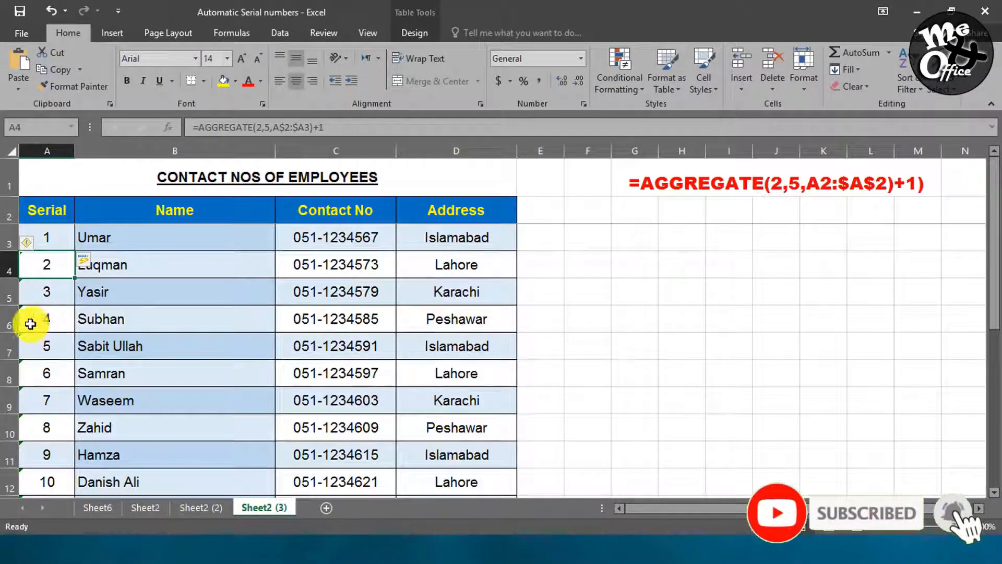
left_click(9, 320)
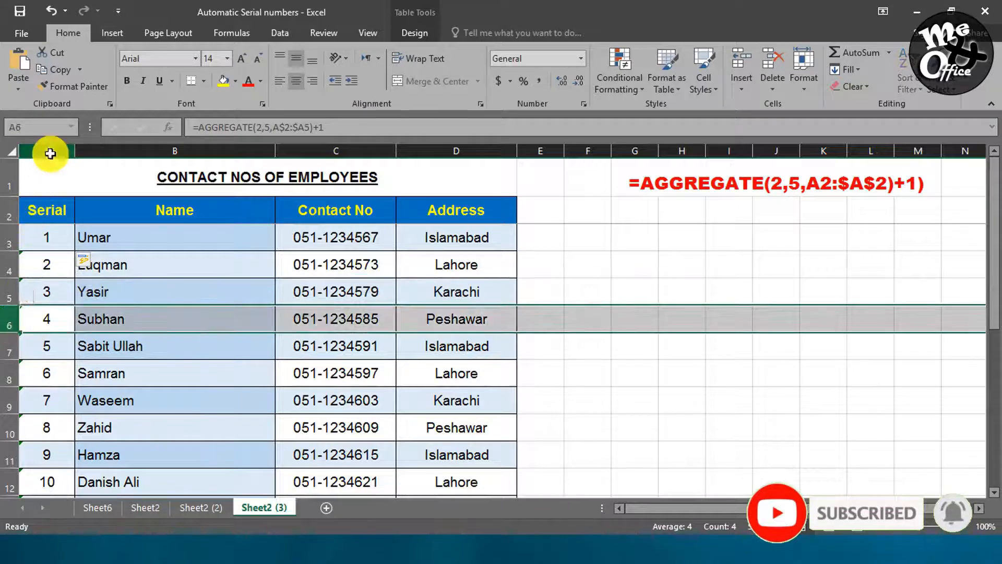
left_click(48, 150)
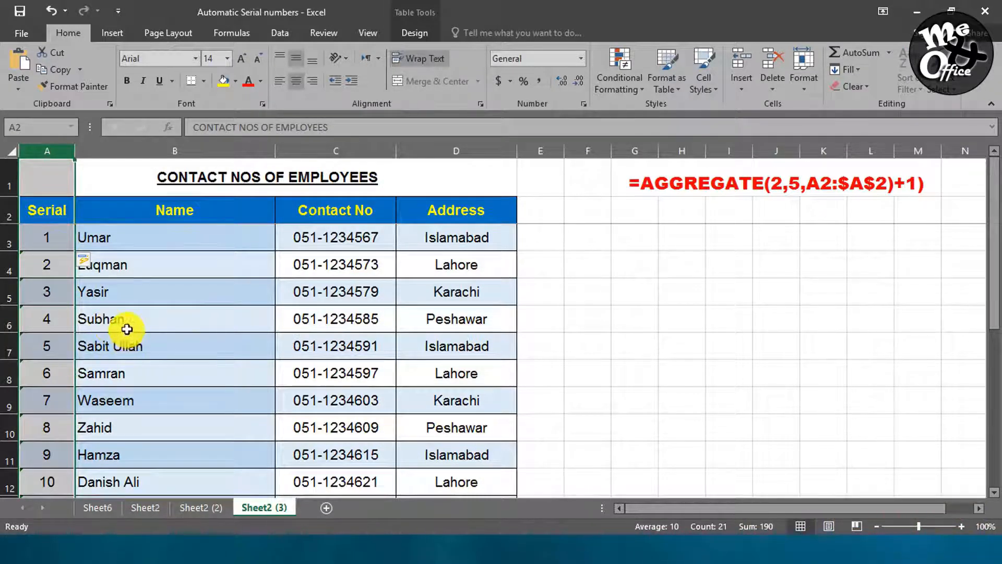
left_click(52, 320)
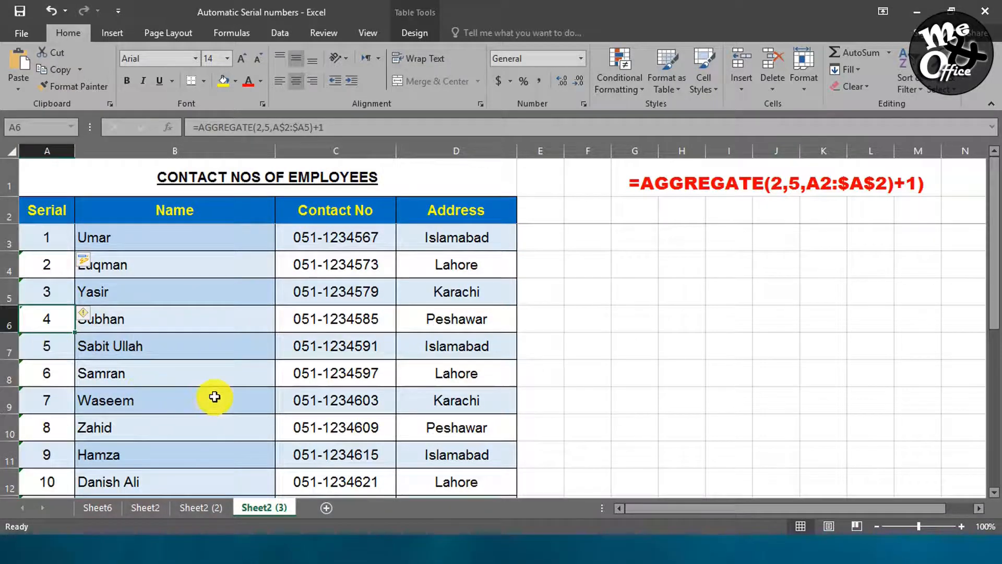